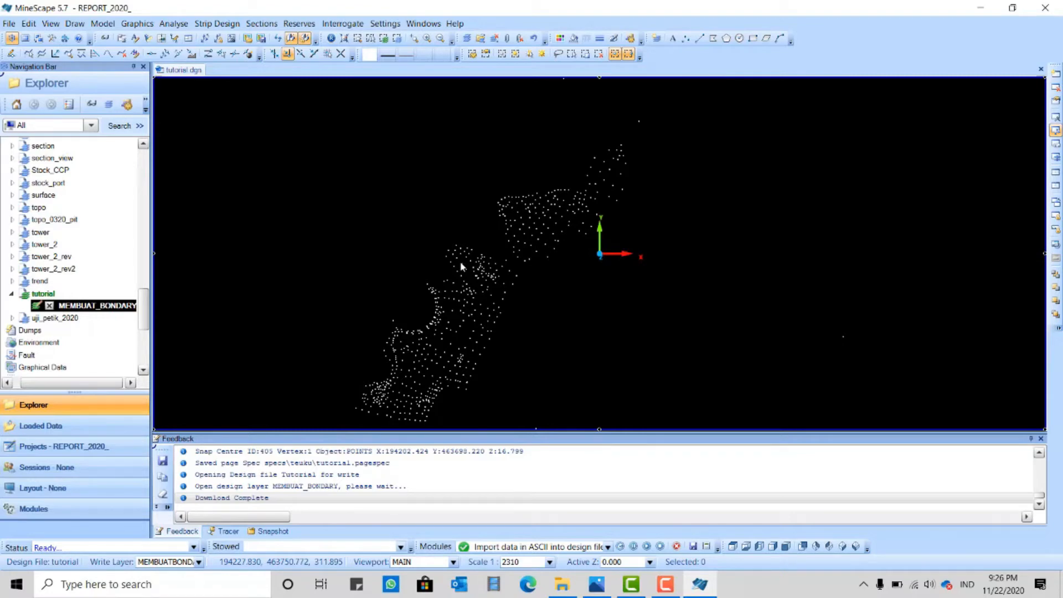
Step: Examine the survey point cloud for stray points lying away from the main cluster
scroll(537, 255, up, 3)
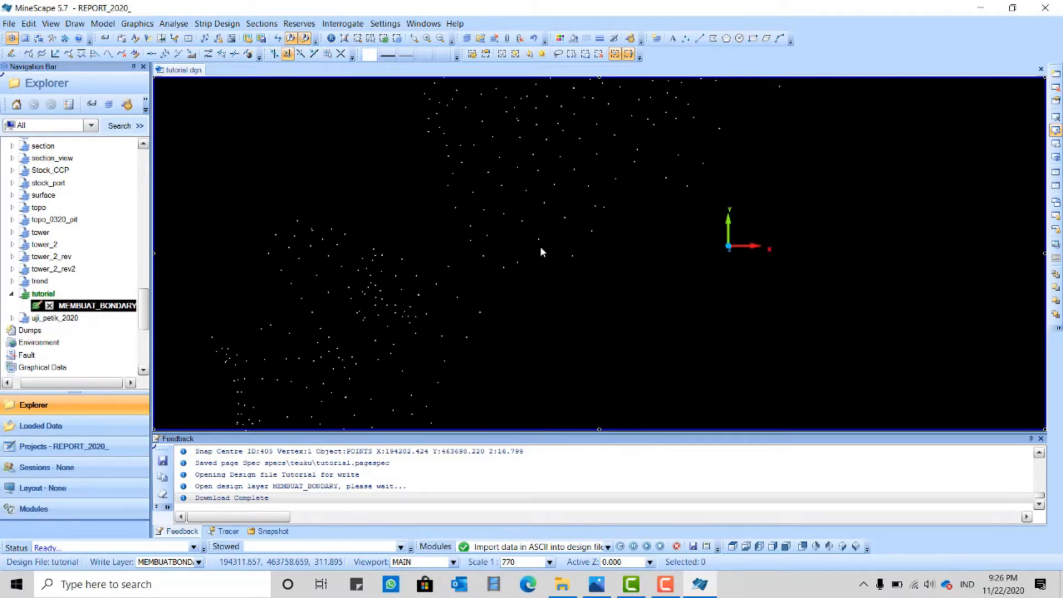
scroll(543, 231, down, 3)
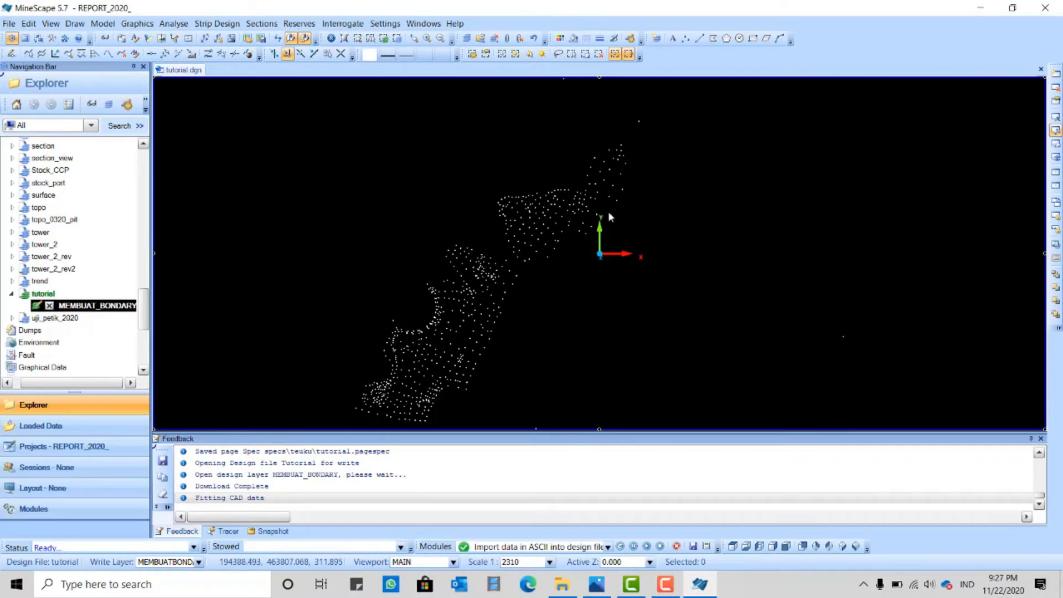
scroll(592, 205, down, 3)
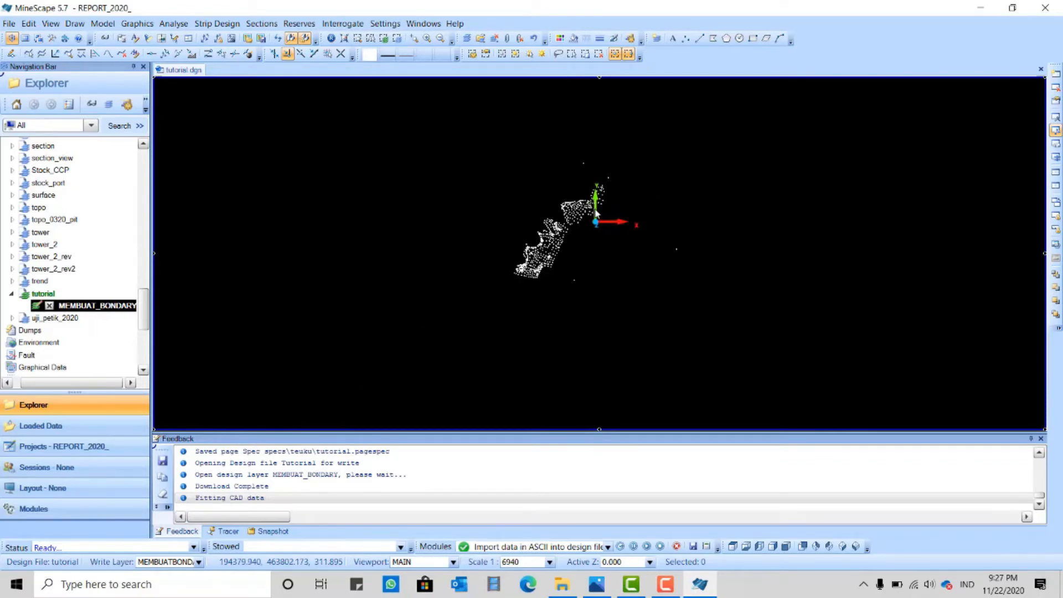
scroll(595, 213, up, 3)
scroll(571, 234, down, 3)
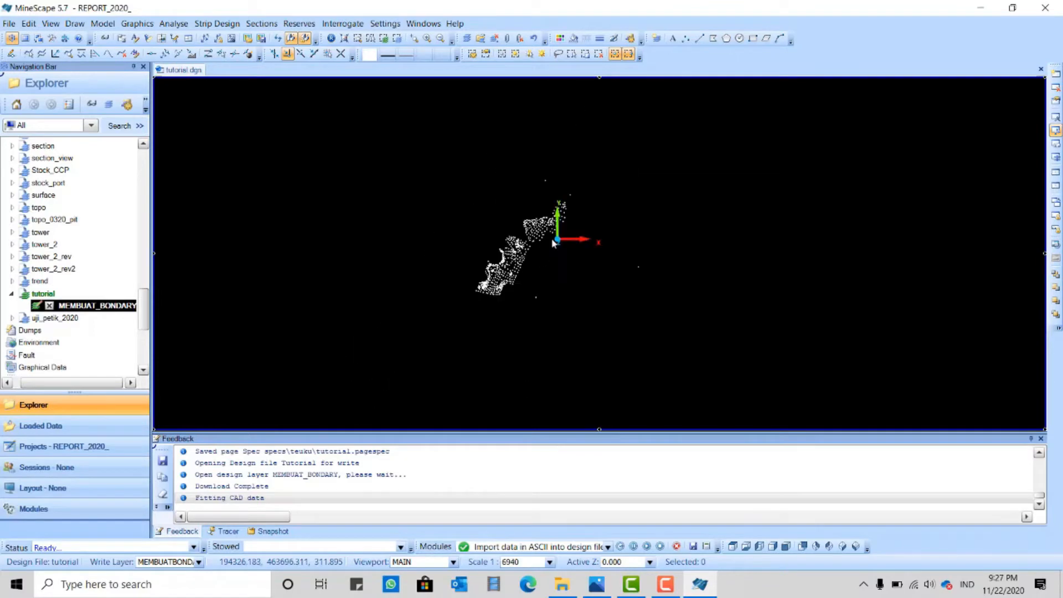
scroll(567, 233, up, 3)
scroll(555, 227, down, 3)
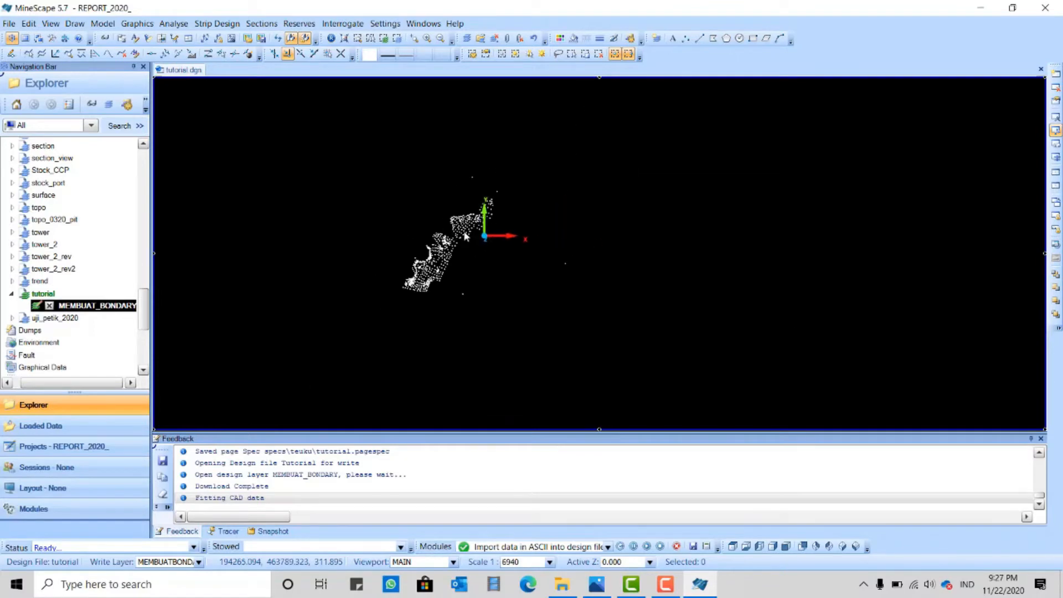
scroll(475, 255, up, 3)
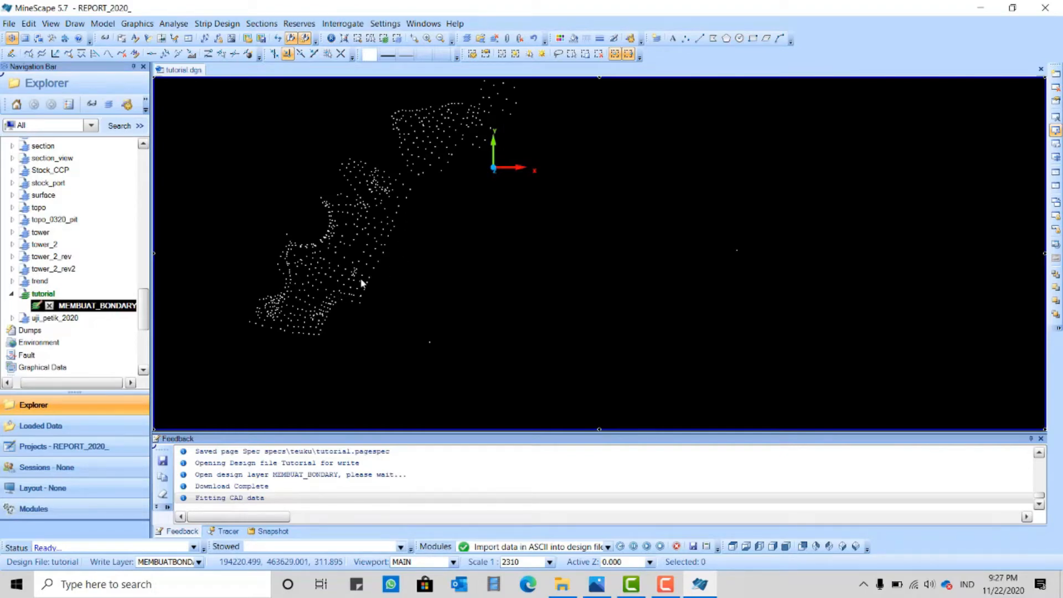
Step: Select the four stray points lying outside the main point cluster and delete them from the MEMBUAT_BONDARY layer
drag(762, 225, 699, 283)
drag(538, 296, 417, 368)
scroll(514, 382, down, 3)
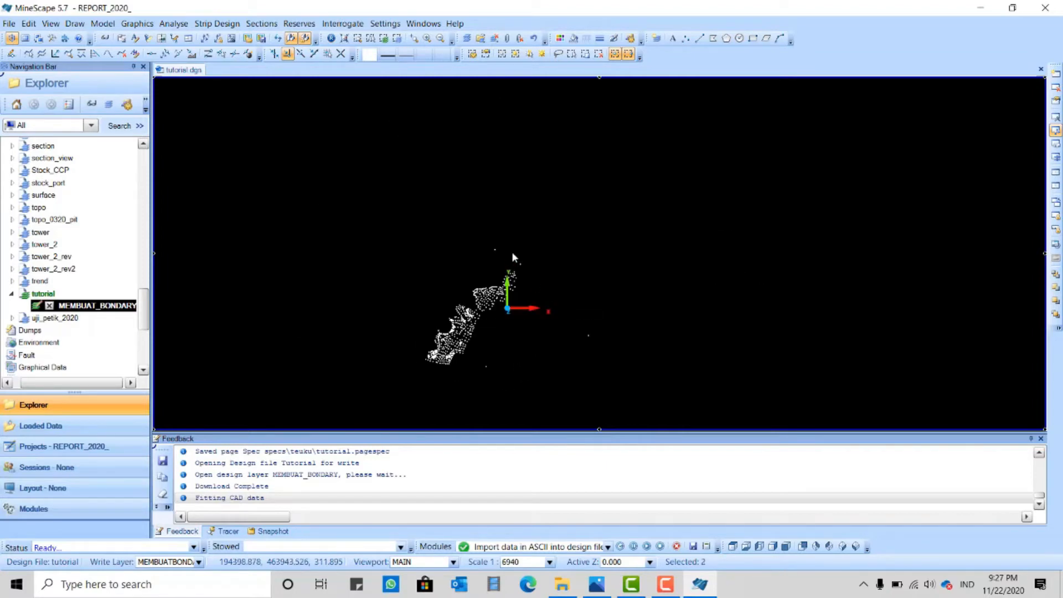
scroll(512, 257, up, 3)
drag(457, 244, 446, 254)
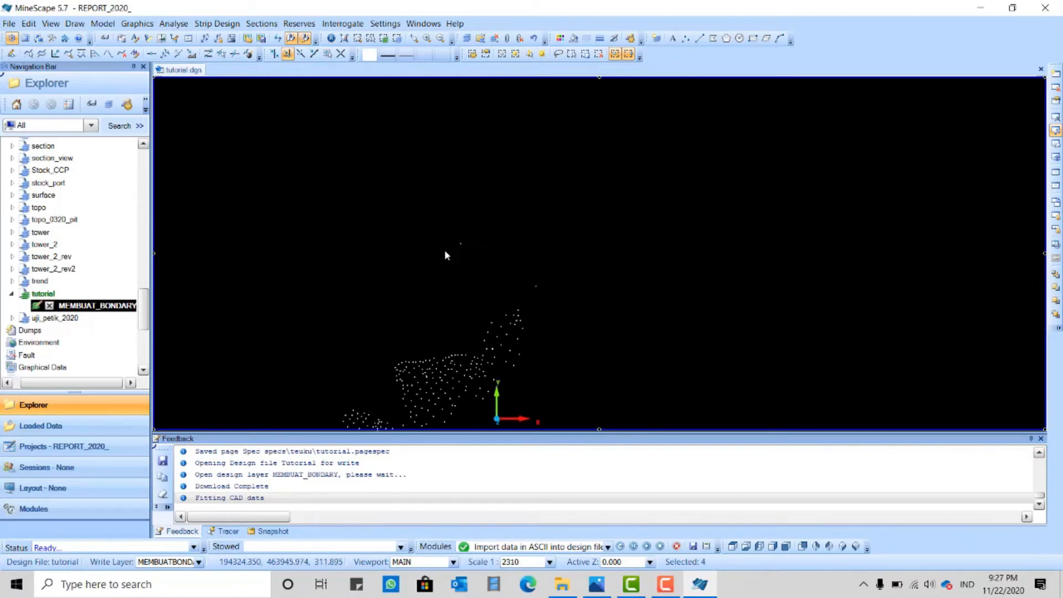
scroll(492, 206, down, 3)
scroll(485, 288, up, 3)
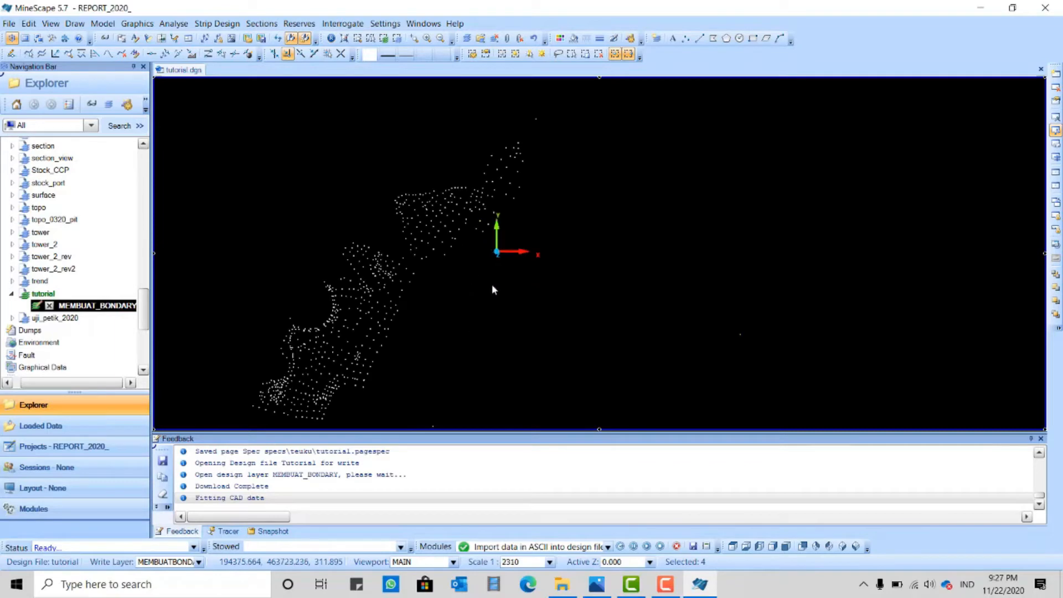
scroll(509, 318, down, 3)
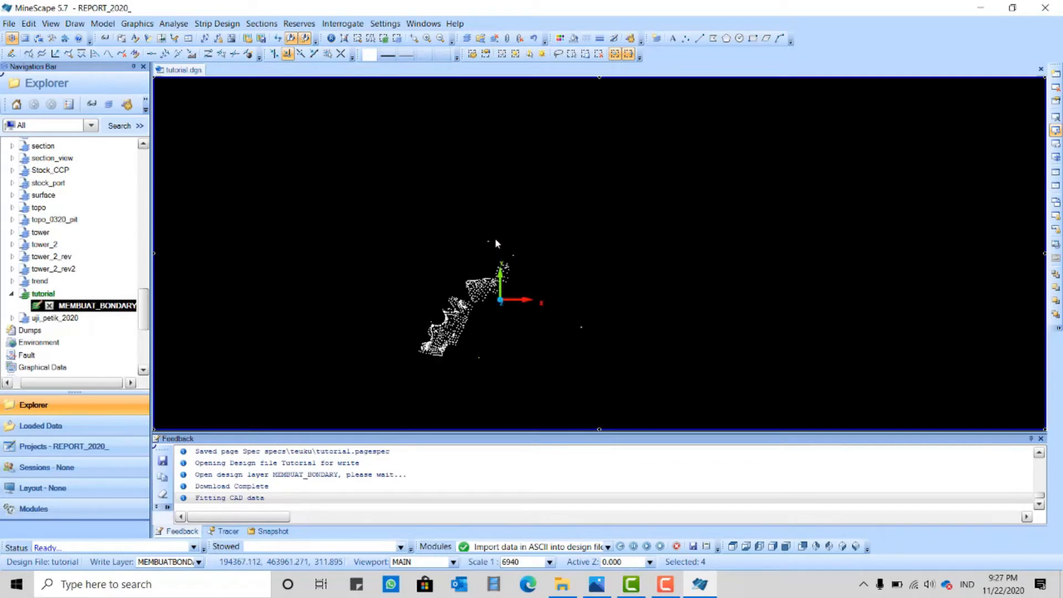
scroll(507, 271, up, 3)
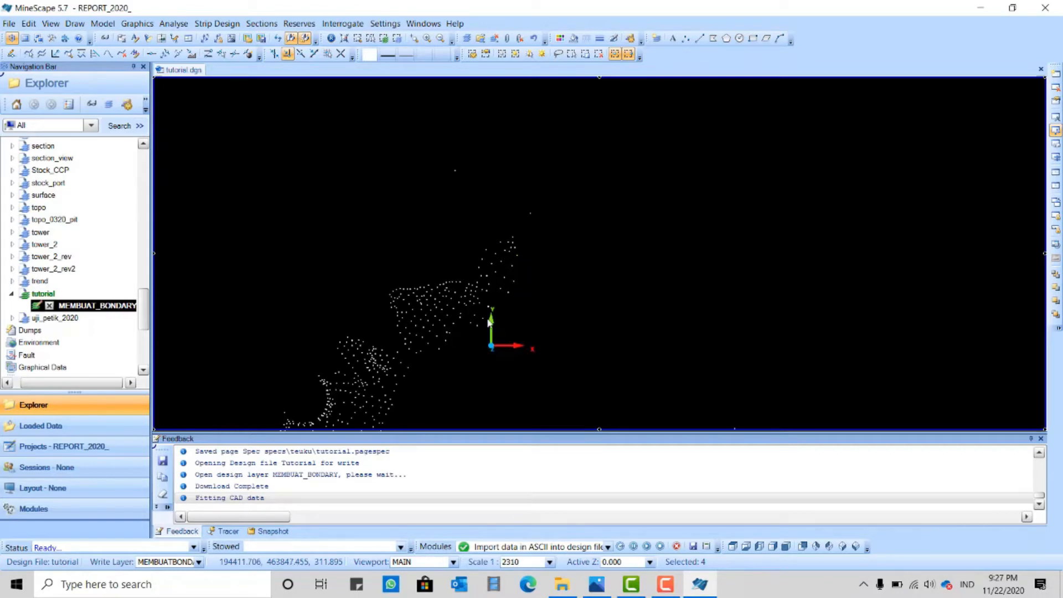
middle_drag(484, 255, 569, 181)
scroll(538, 186, down, 3)
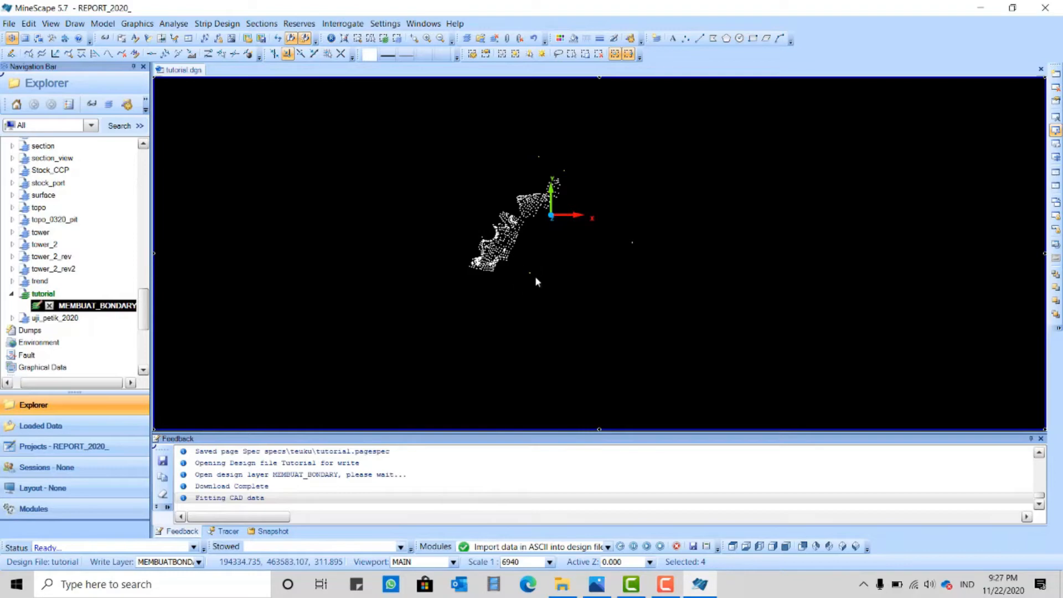
scroll(556, 185, up, 3)
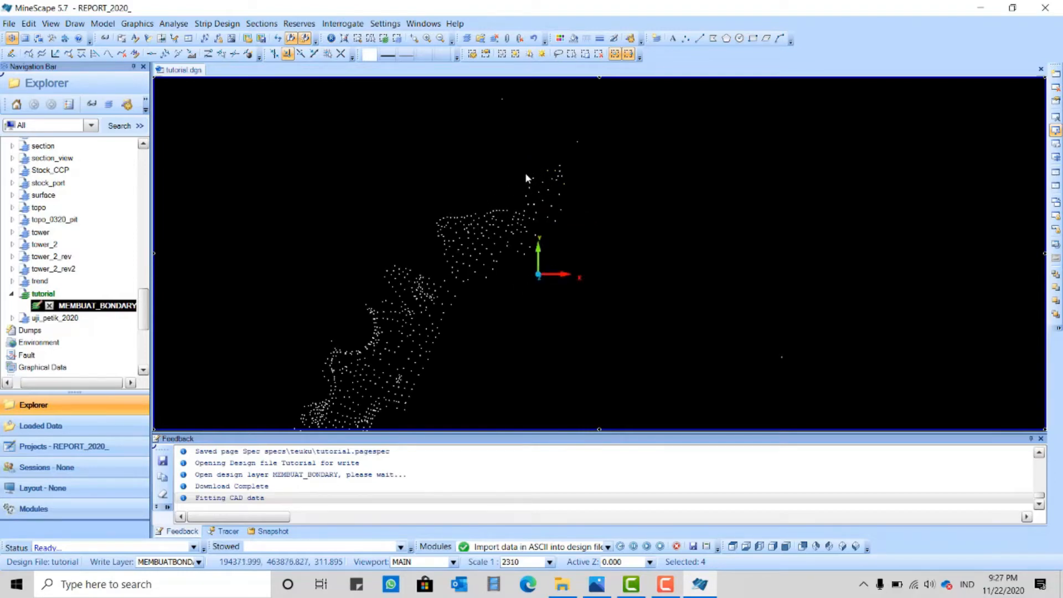
scroll(526, 177, down, 3)
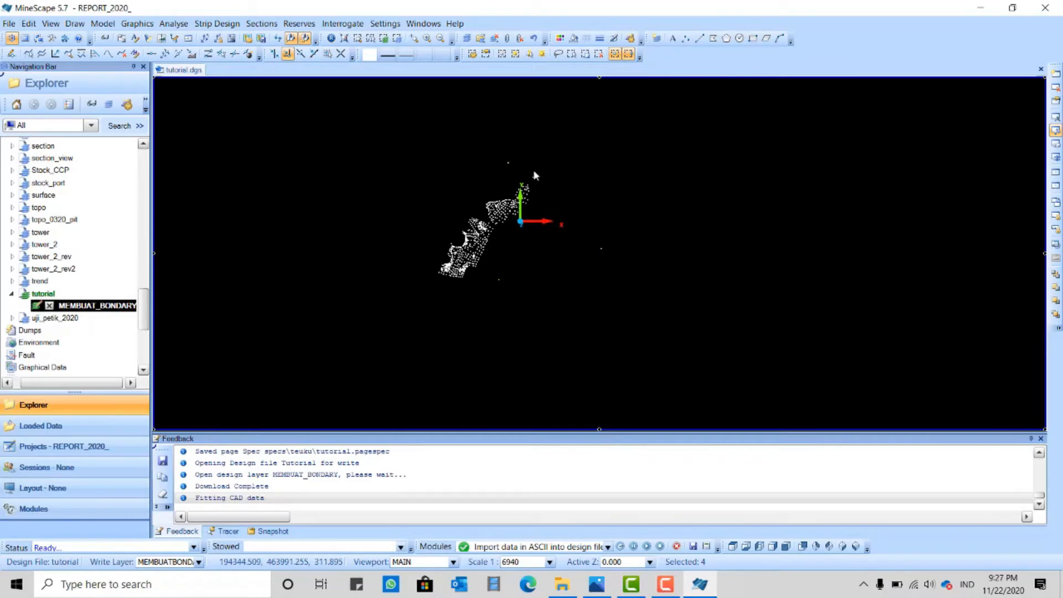
scroll(537, 177, up, 3)
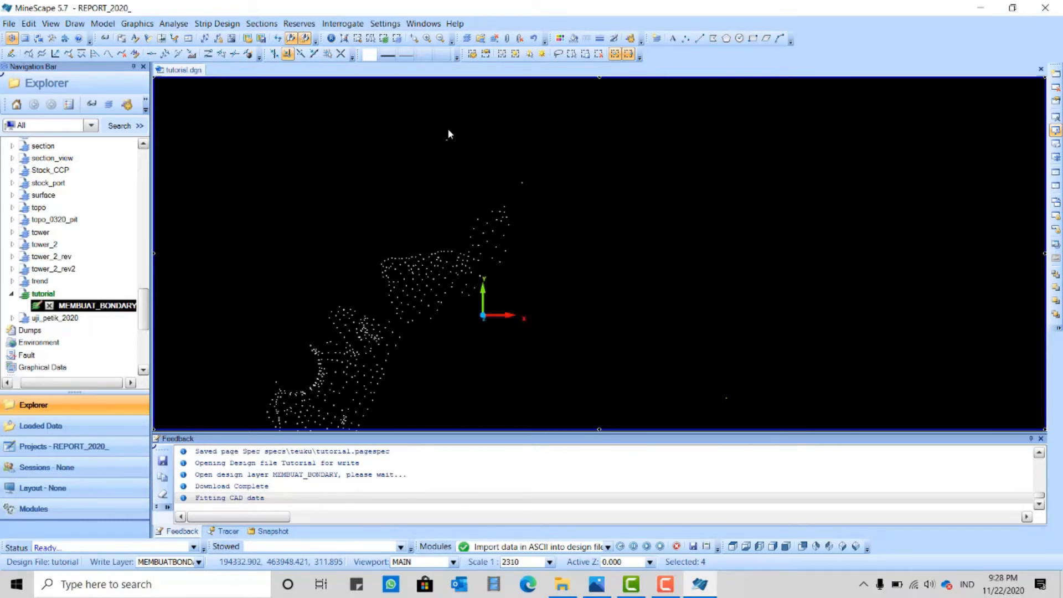
scroll(469, 150, down, 3)
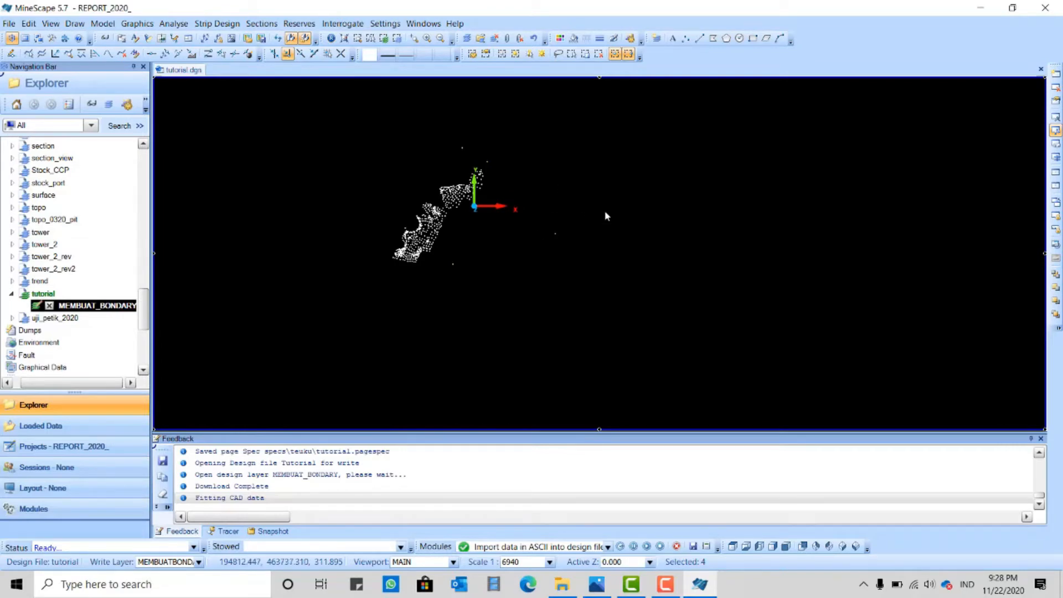
key(Delete)
scroll(476, 198, up, 3)
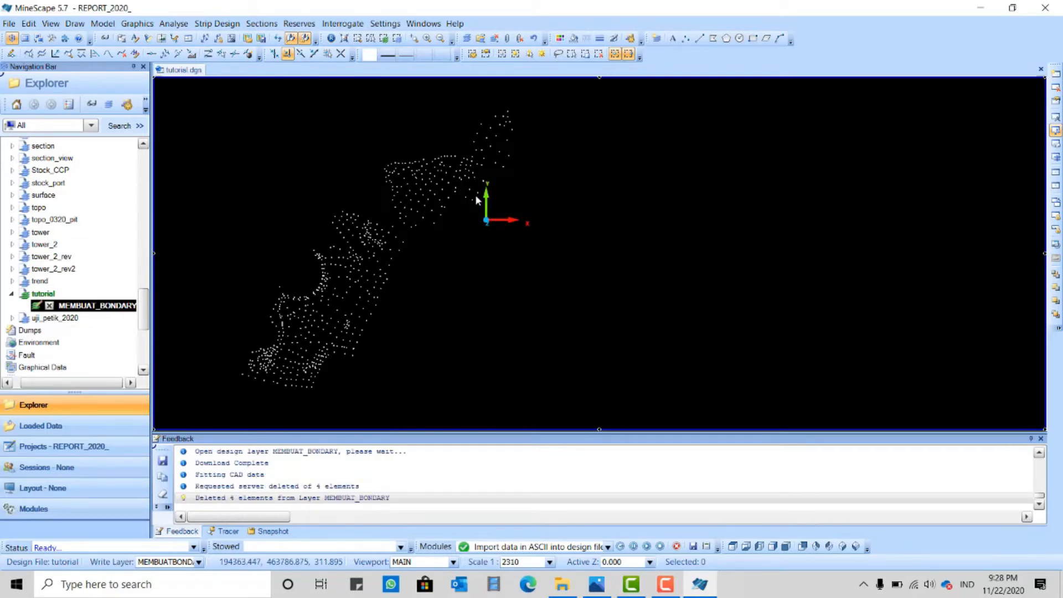
Step: Fit the remaining points in the viewport and turn off the axes display
middle_click(601, 210)
middle_click(601, 209)
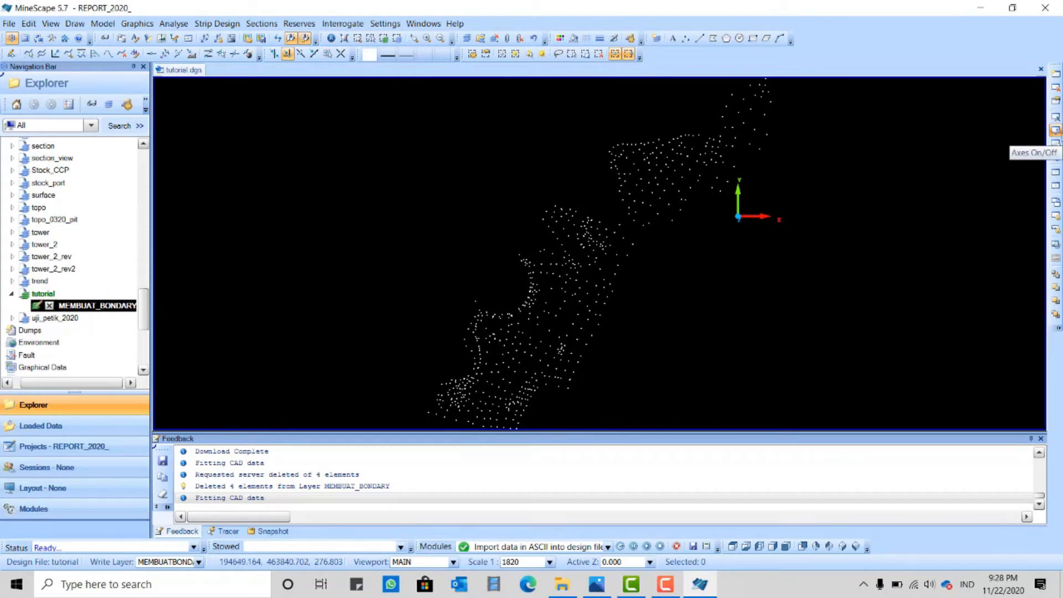
click(1055, 130)
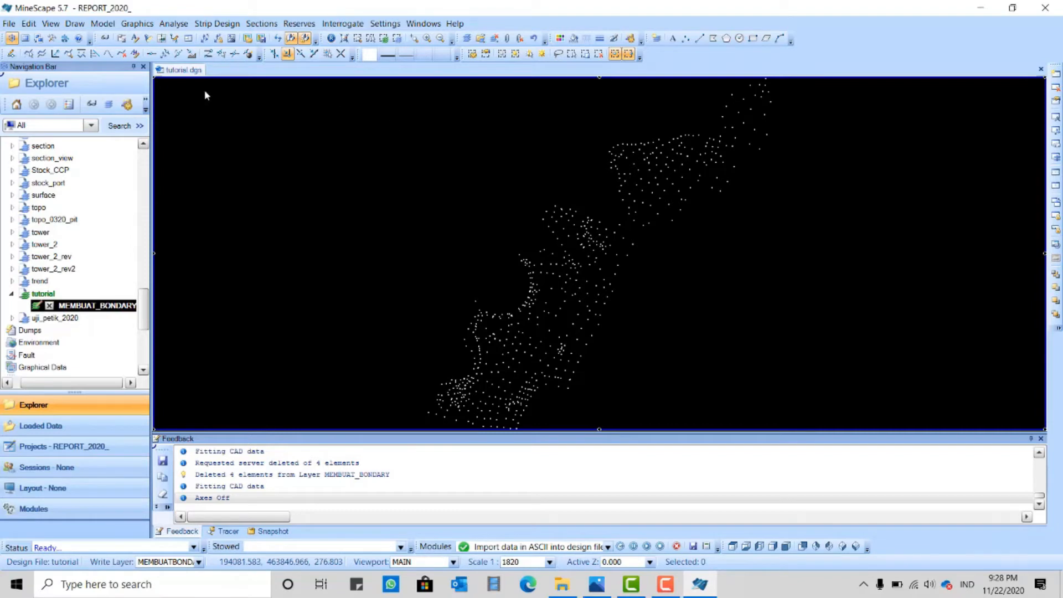
Step: Start triangulating a surface from design file data and set the input design file to tutorial
click(105, 25)
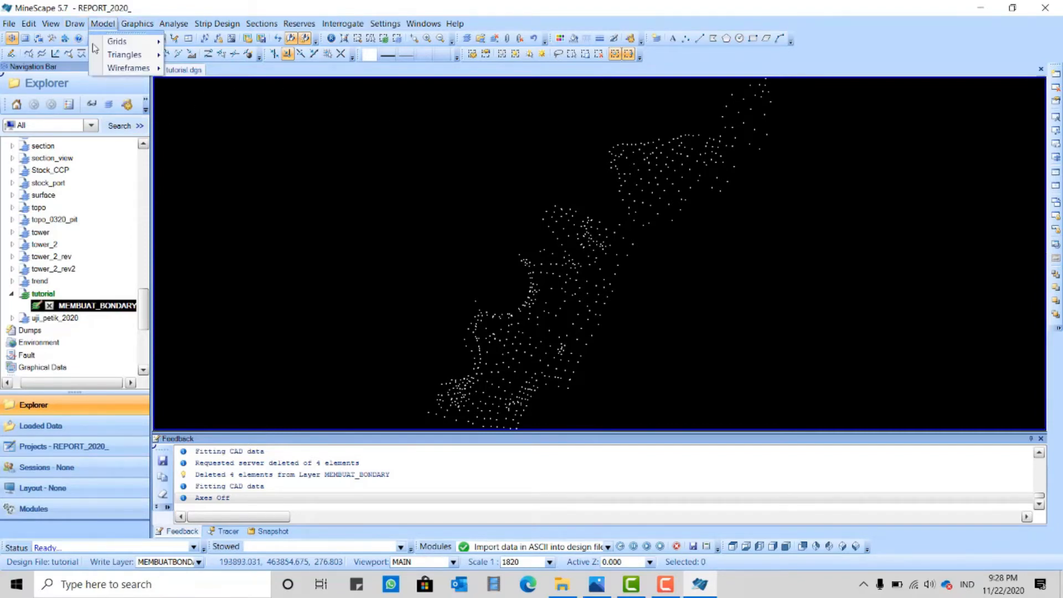
mouse_move(133, 54)
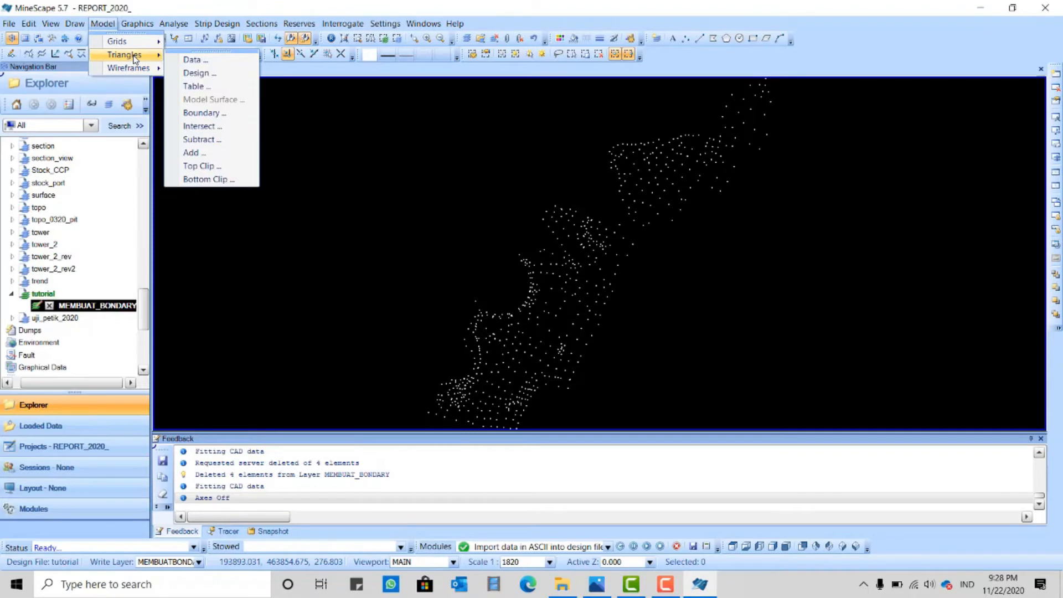
click(212, 72)
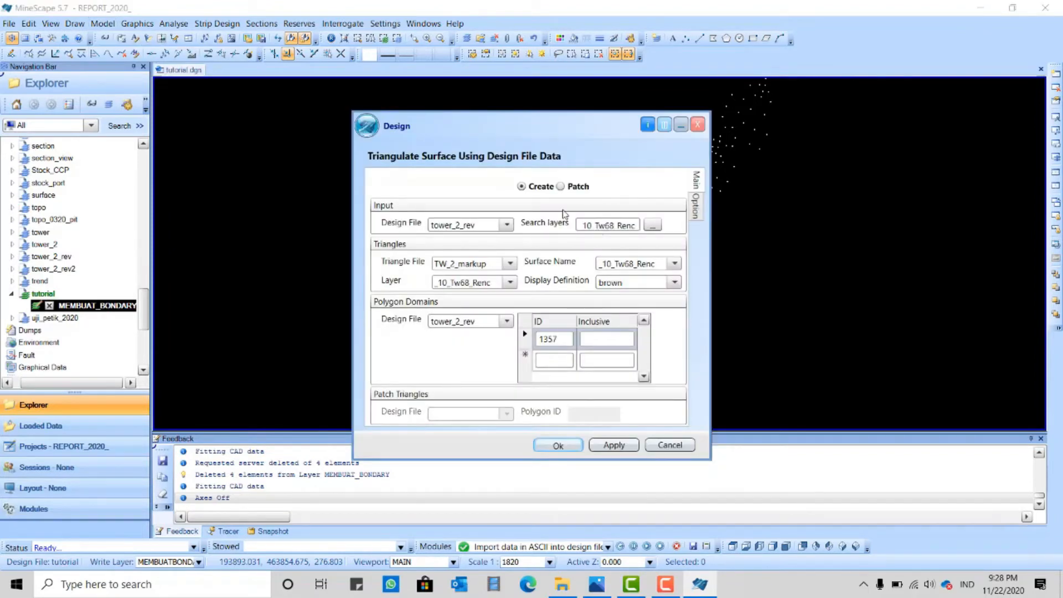
drag(546, 137, 611, 106)
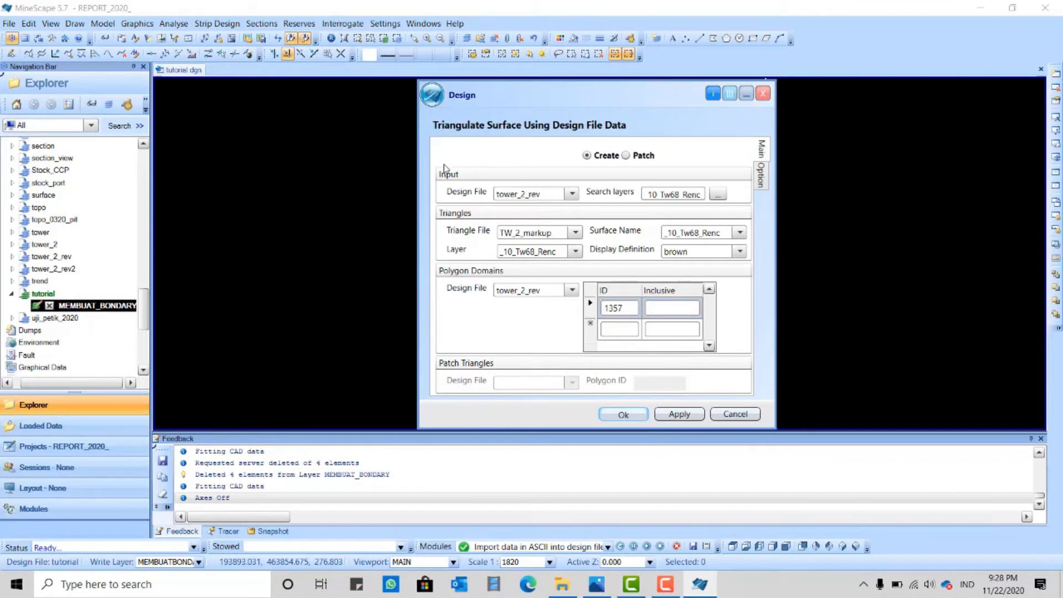
click(570, 195)
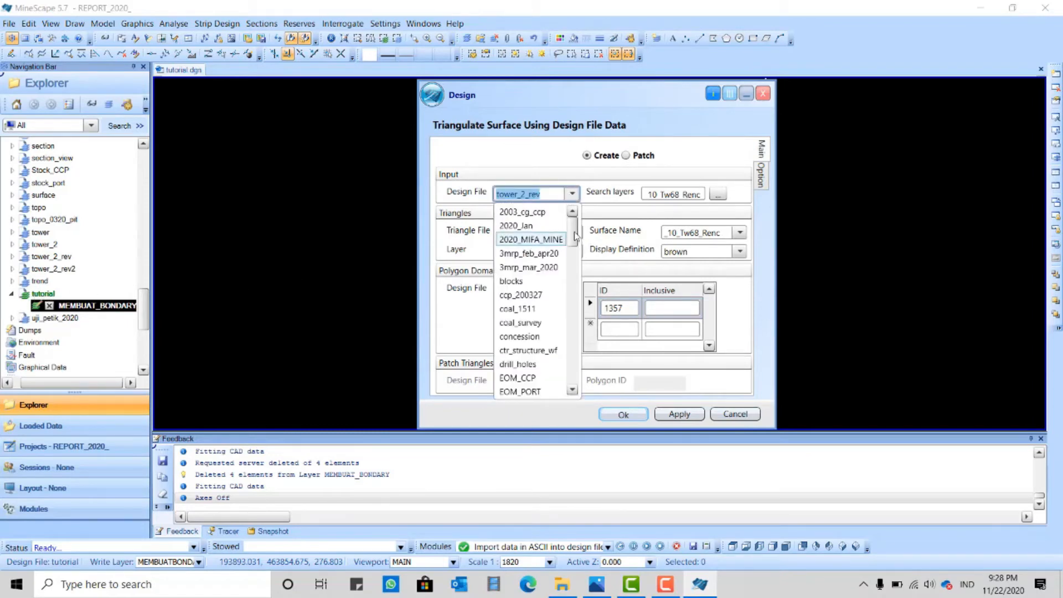
drag(575, 236, 576, 382)
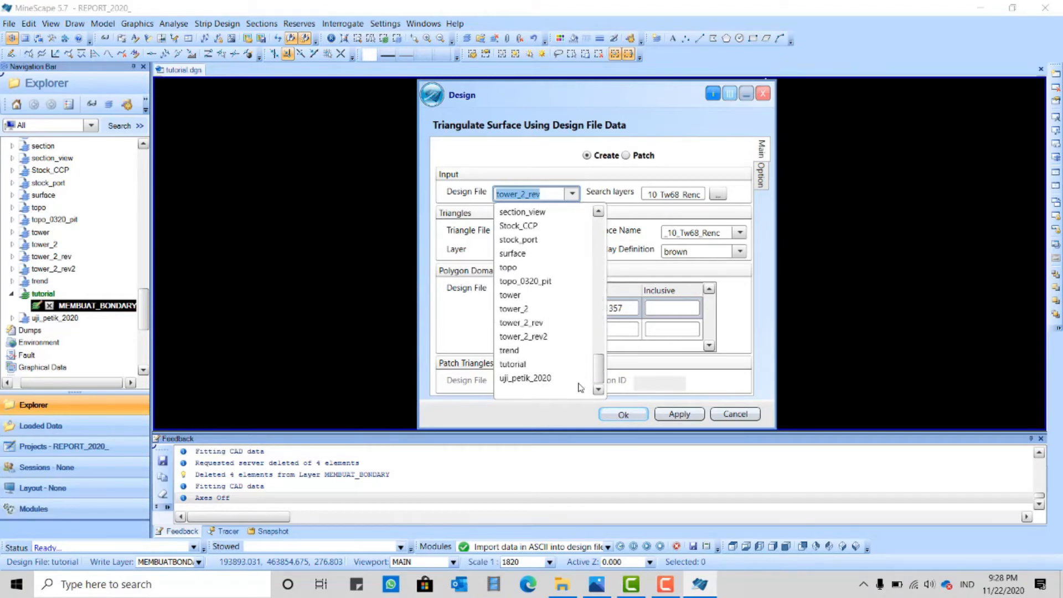
click(512, 364)
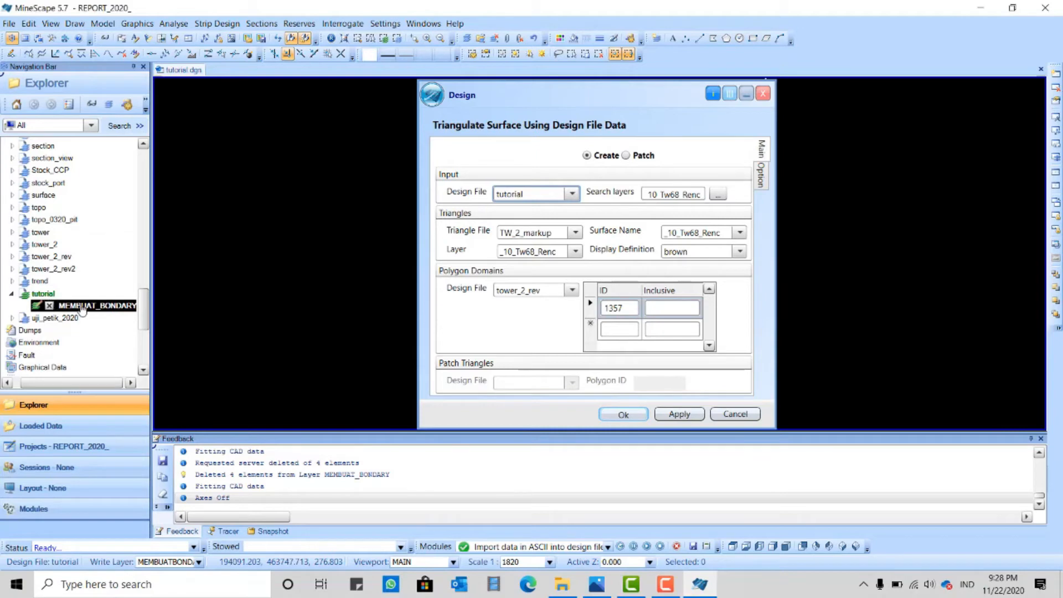
Step: Choose Membuat_Bondary as the search layer for the triangulation input
click(49, 305)
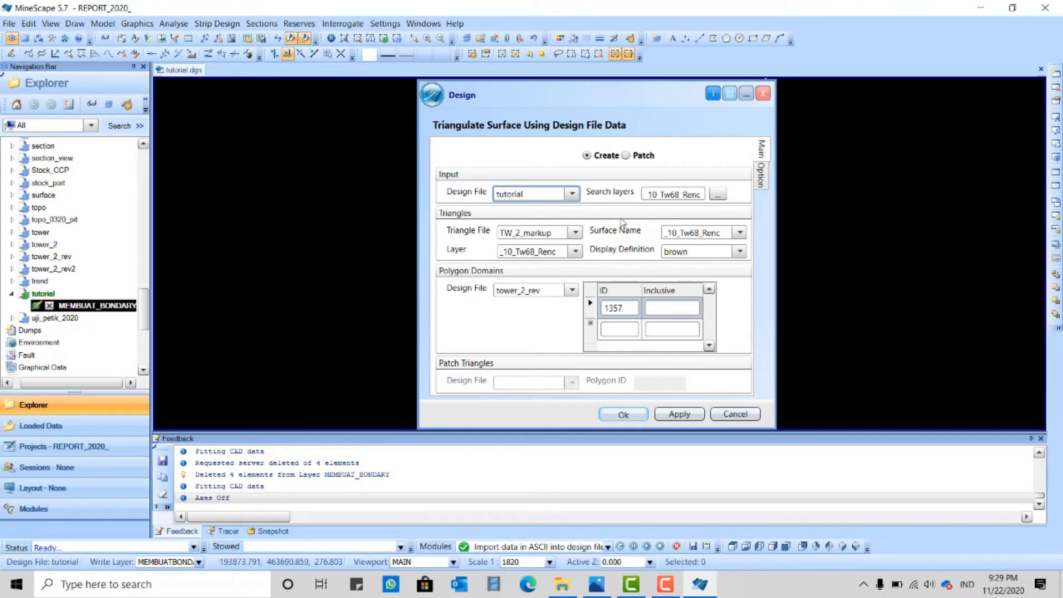
click(718, 195)
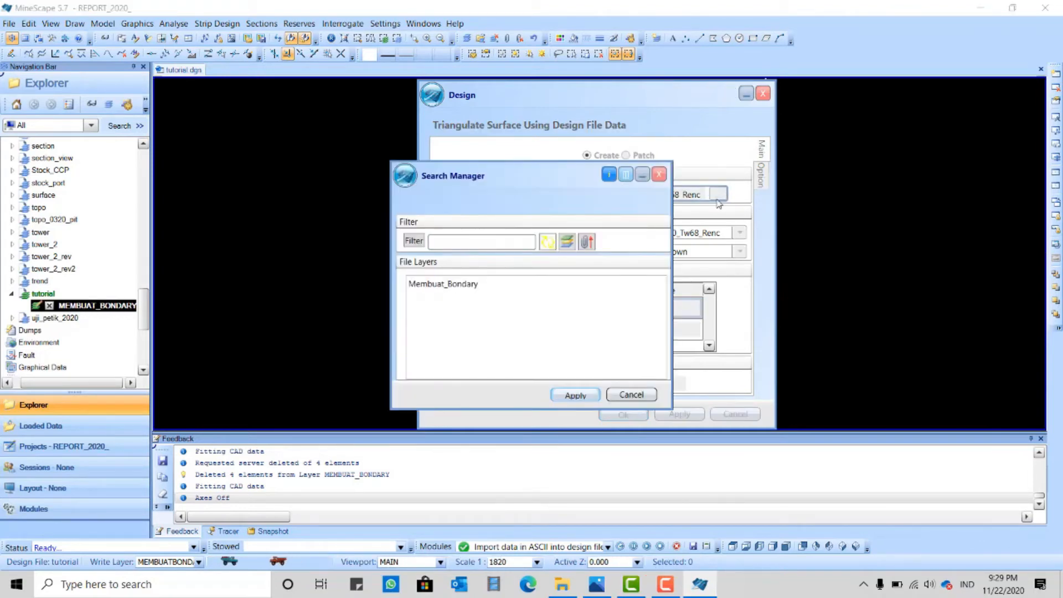
click(444, 286)
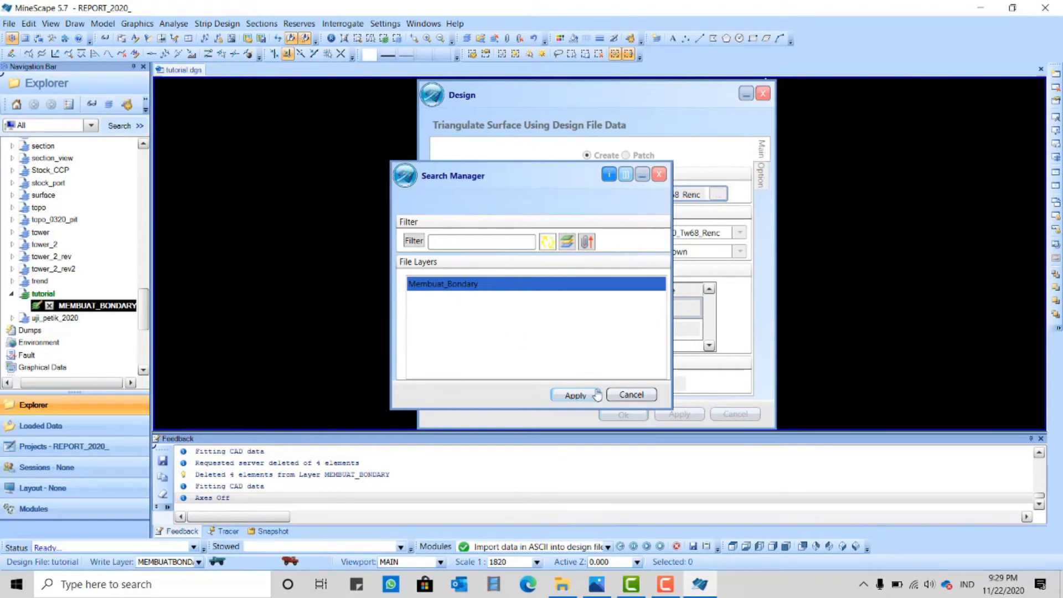
click(576, 395)
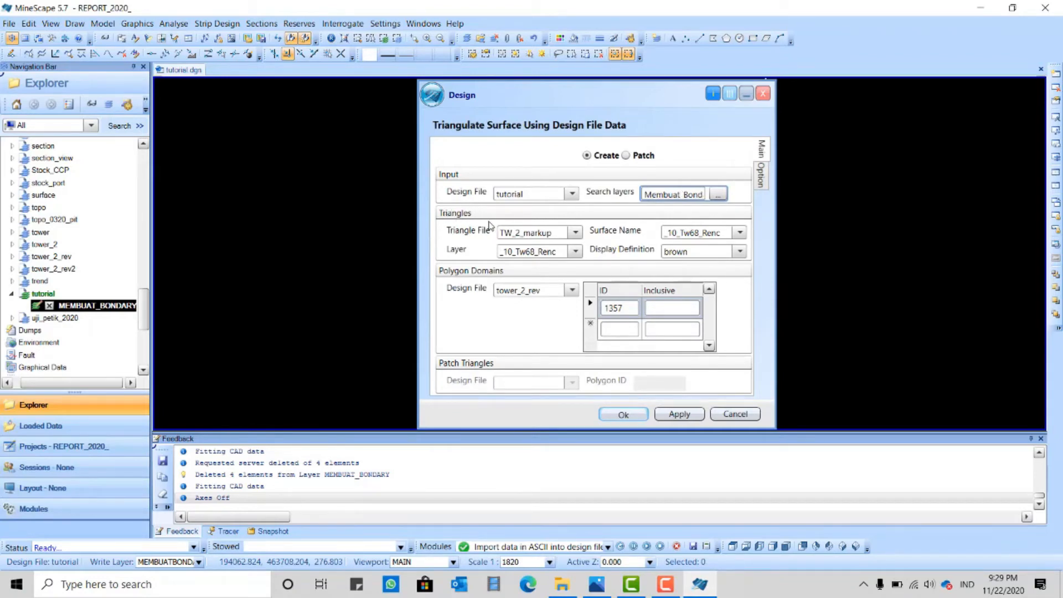
Step: Enter Tutorial as the name of the output triangle file
click(577, 234)
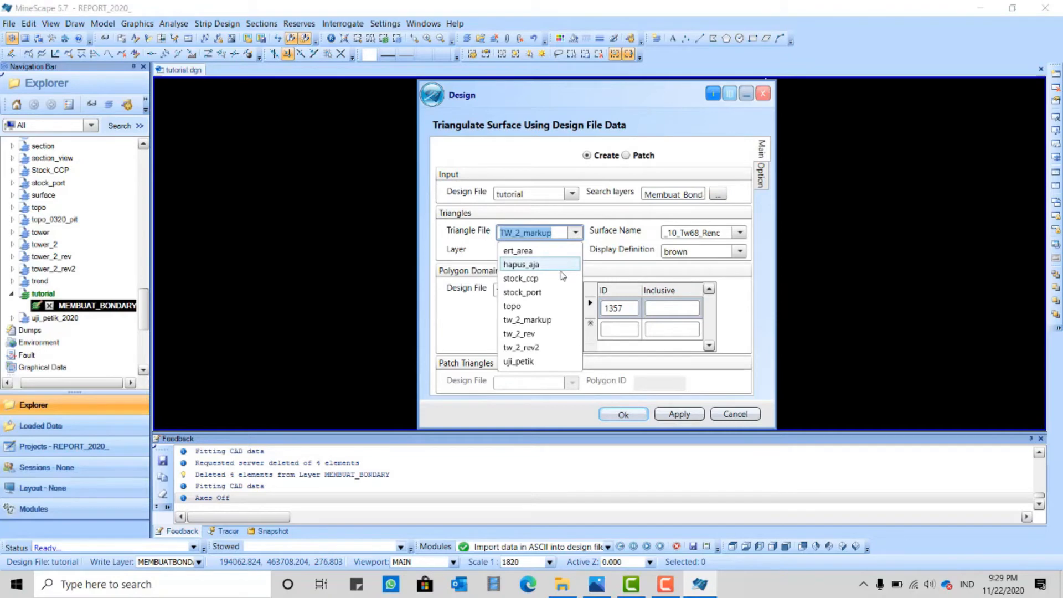
click(578, 234)
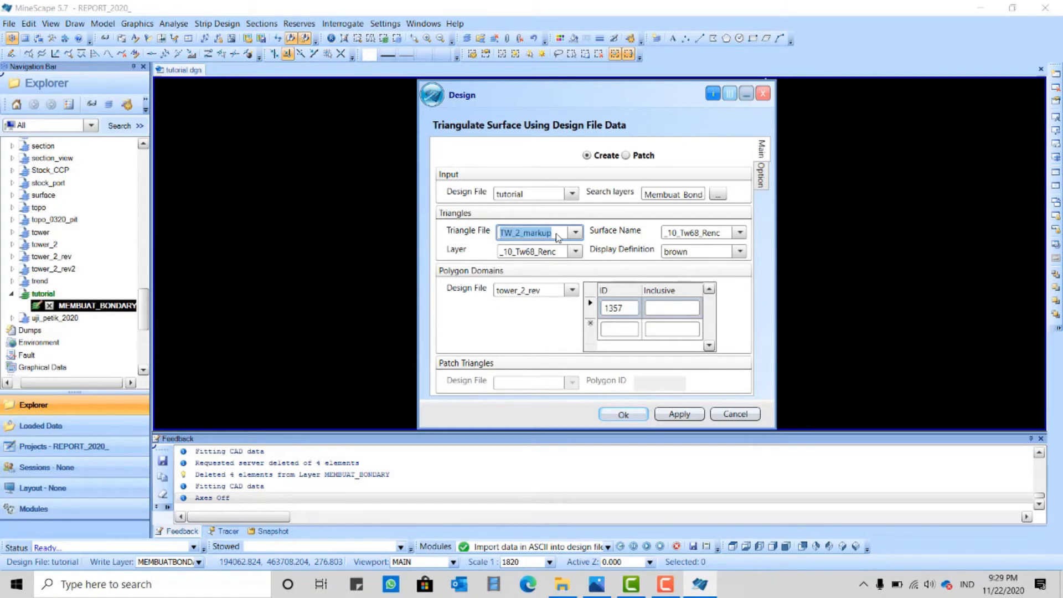
text(Tur)
text(ut)
text(orial)
Step: Copy the search layer name Membuat_Bondary into the output triangle layer and apply it to the surface name as well
click(502, 251)
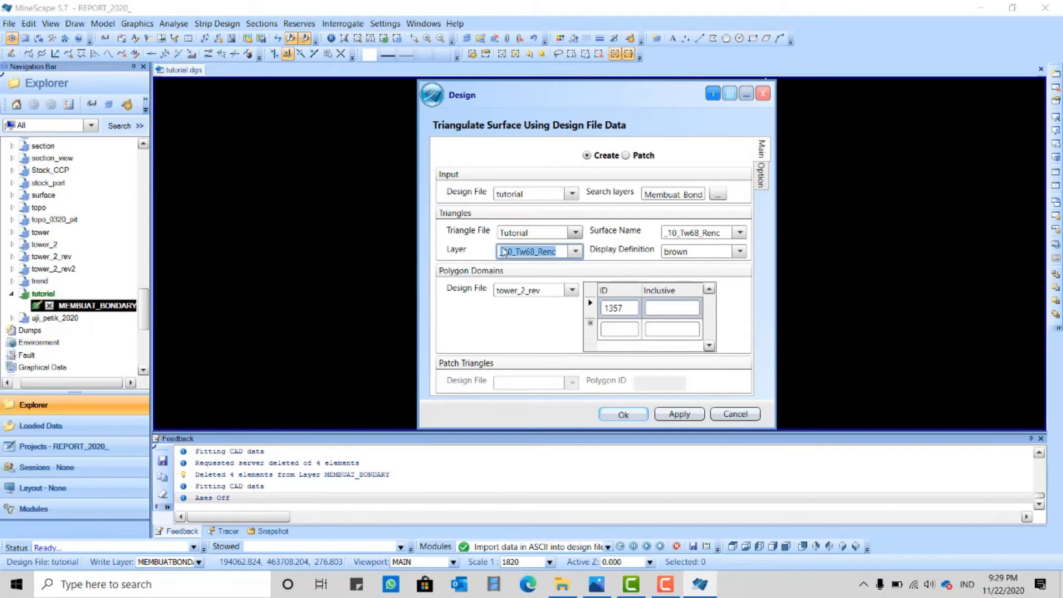
click(672, 194)
right_click(673, 193)
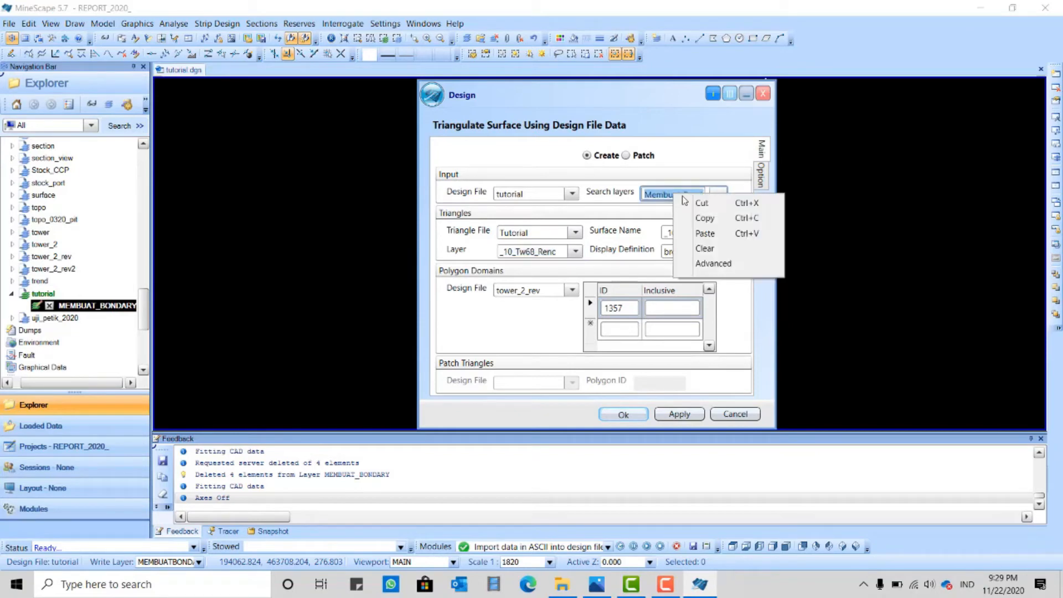
click(704, 218)
click(537, 251)
right_click(537, 251)
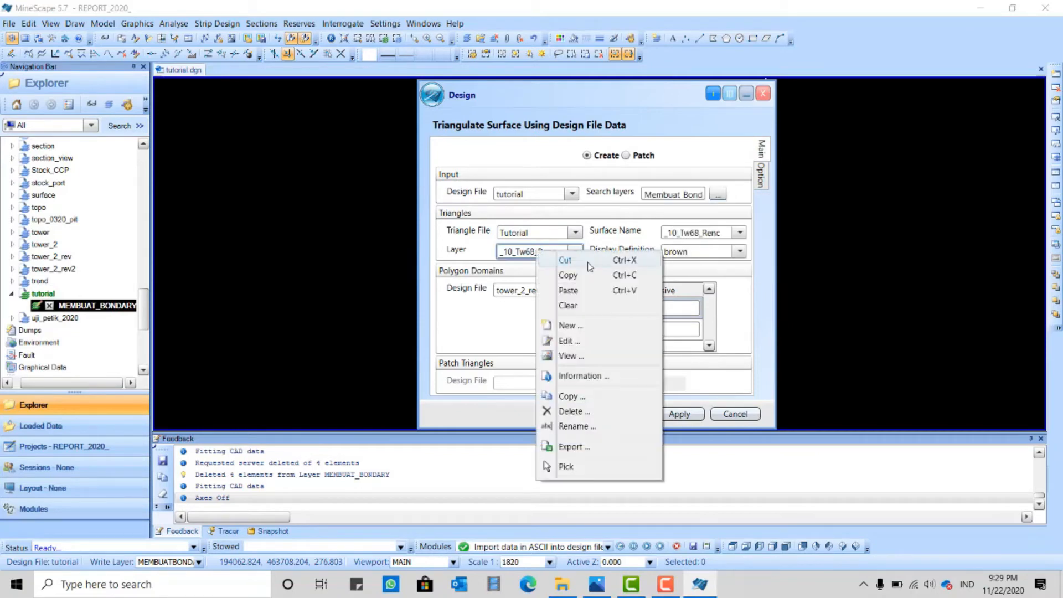
click(568, 290)
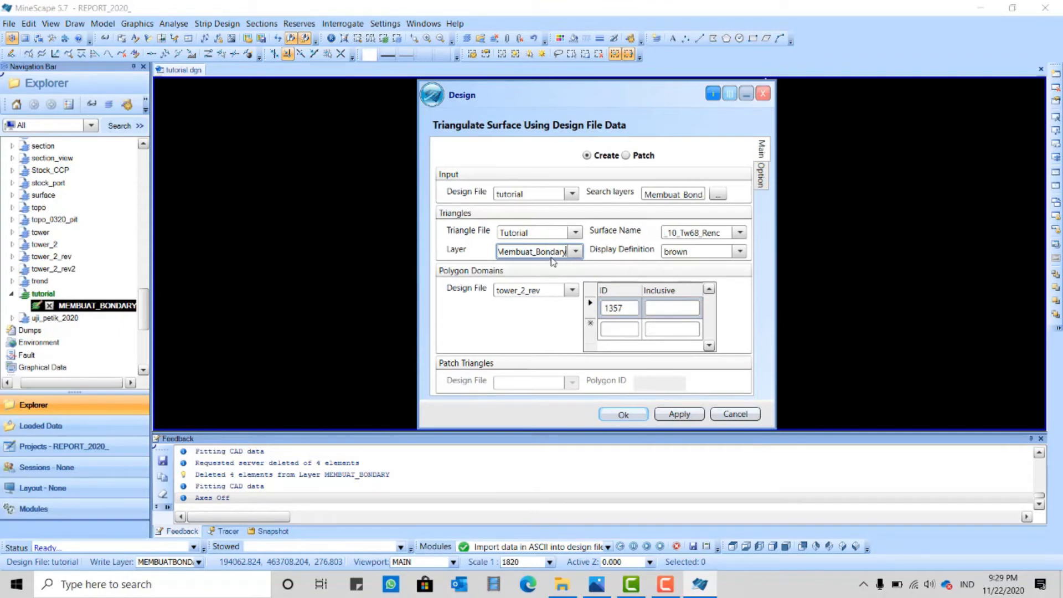
click(549, 233)
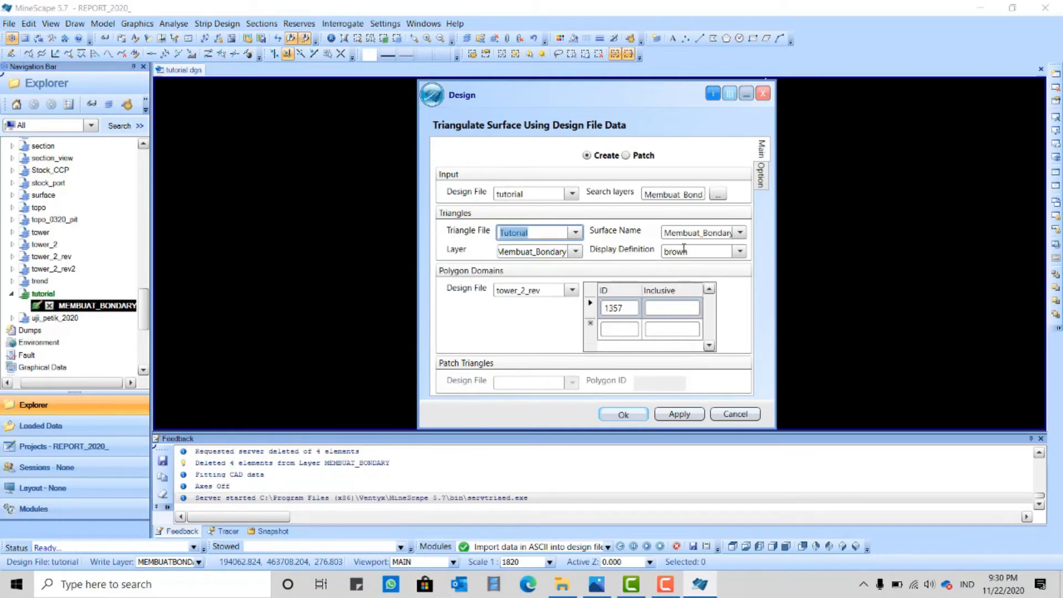
click(739, 252)
click(739, 252)
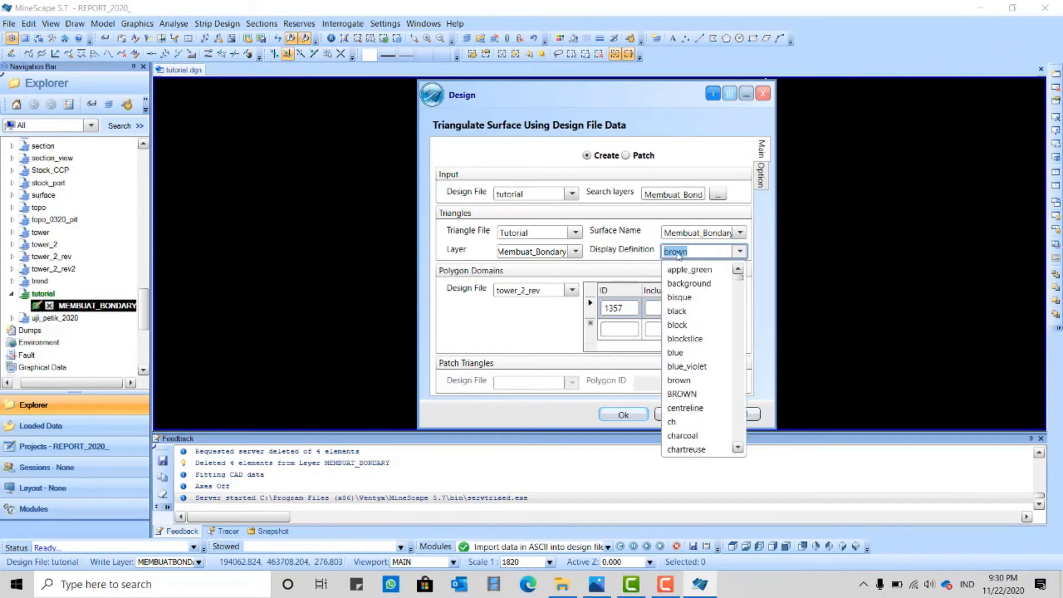
click(743, 255)
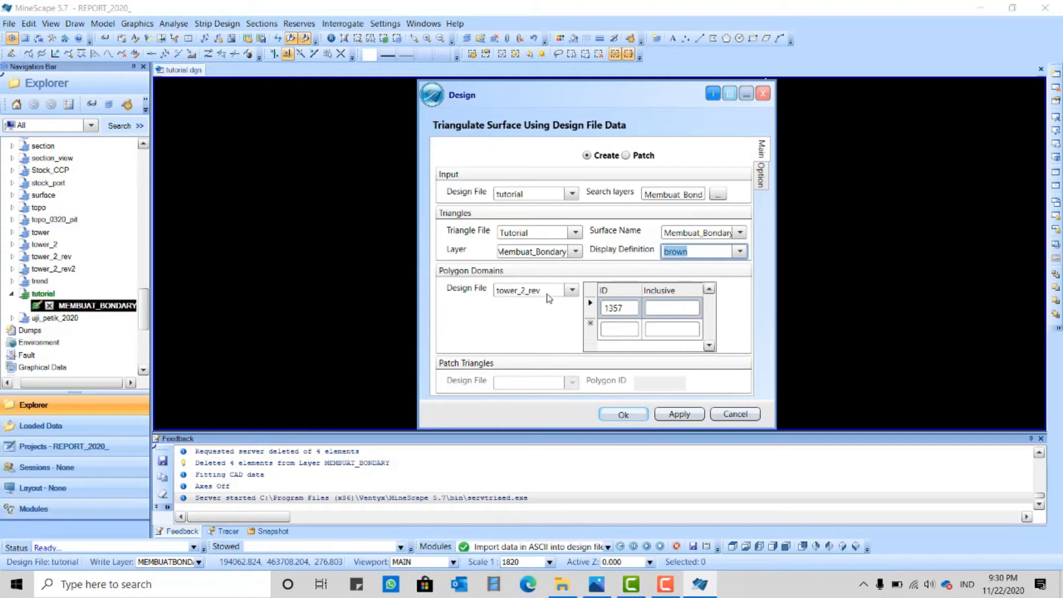
drag(596, 98, 852, 106)
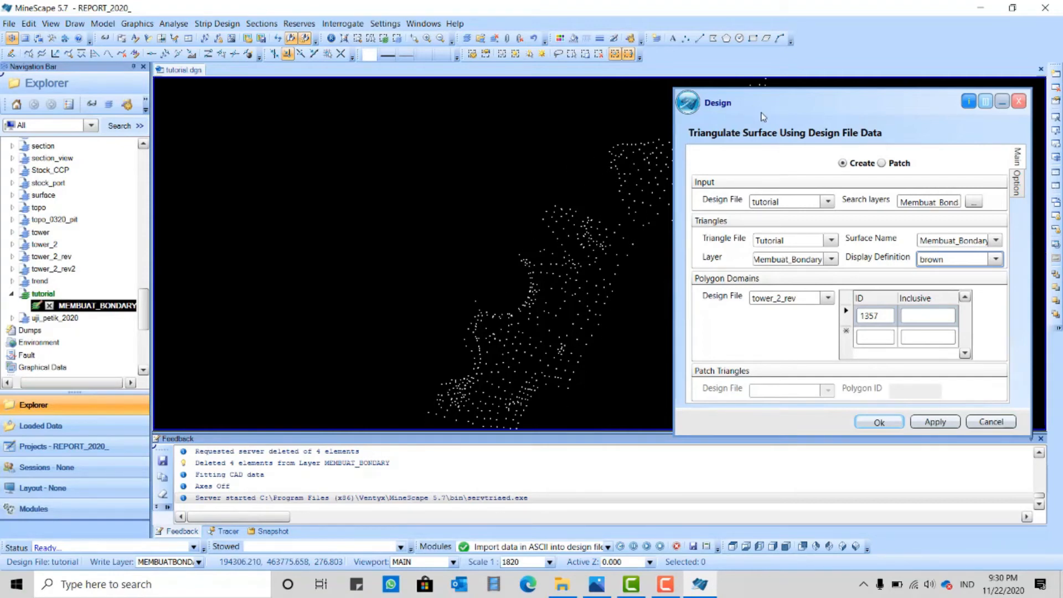
drag(763, 117, 563, 112)
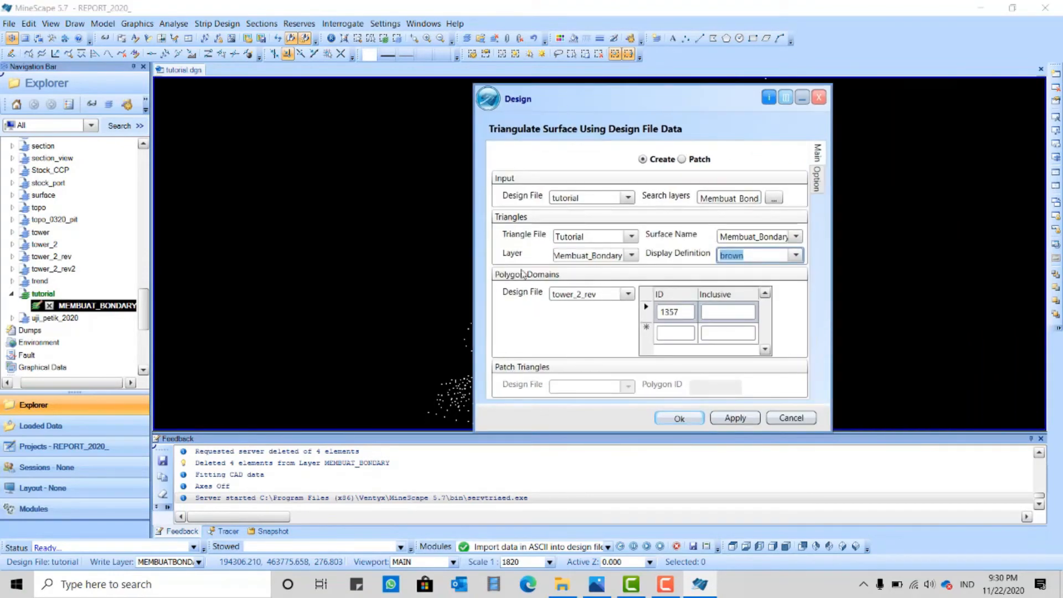
Step: Clear the polygon domains' design file and remove the polygon ID 1357
click(604, 299)
key(BackSpace)
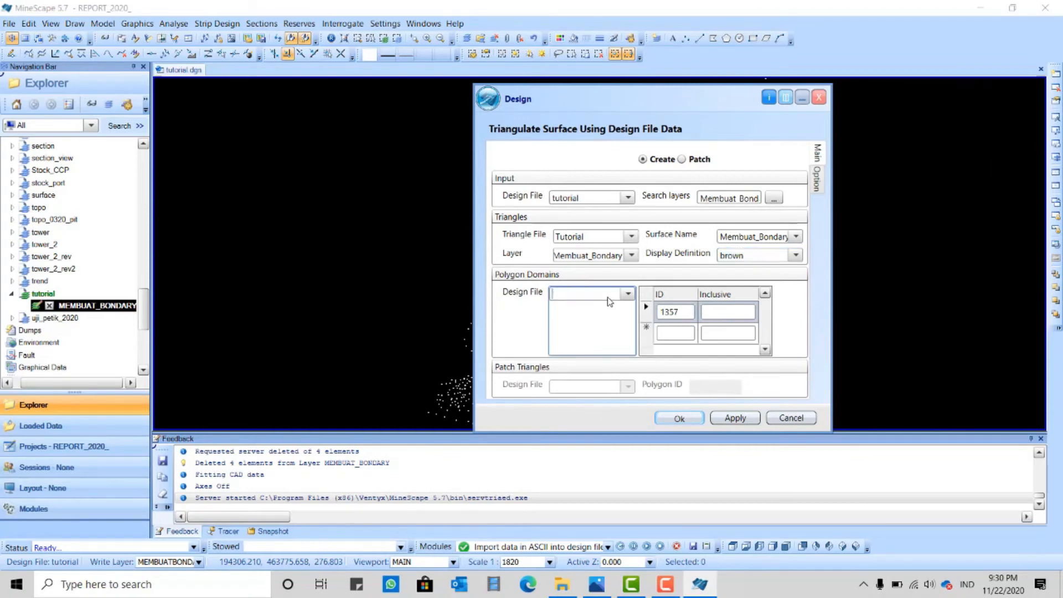
click(689, 312)
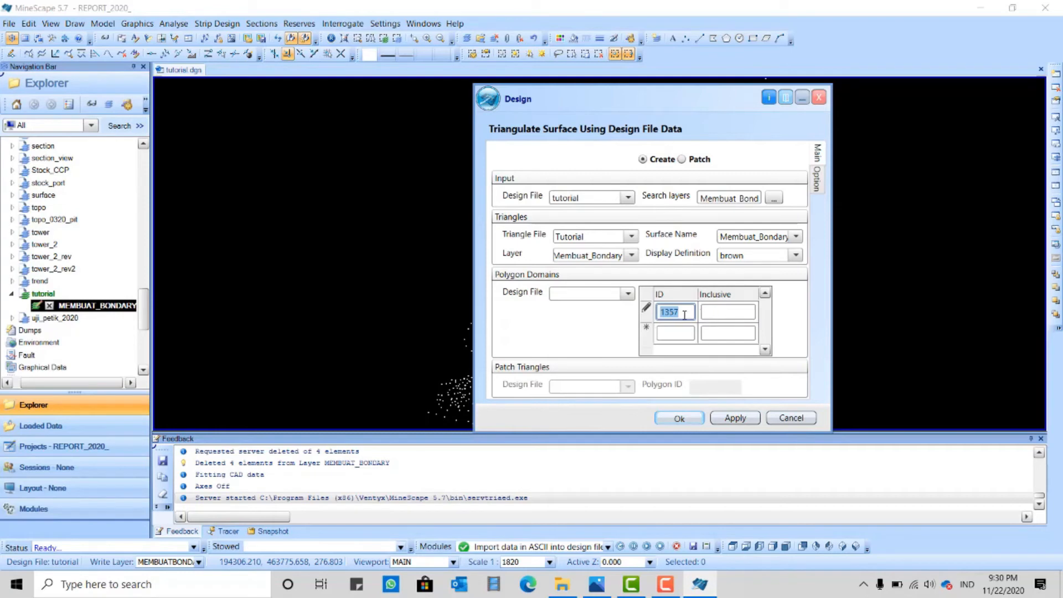
right_click(684, 315)
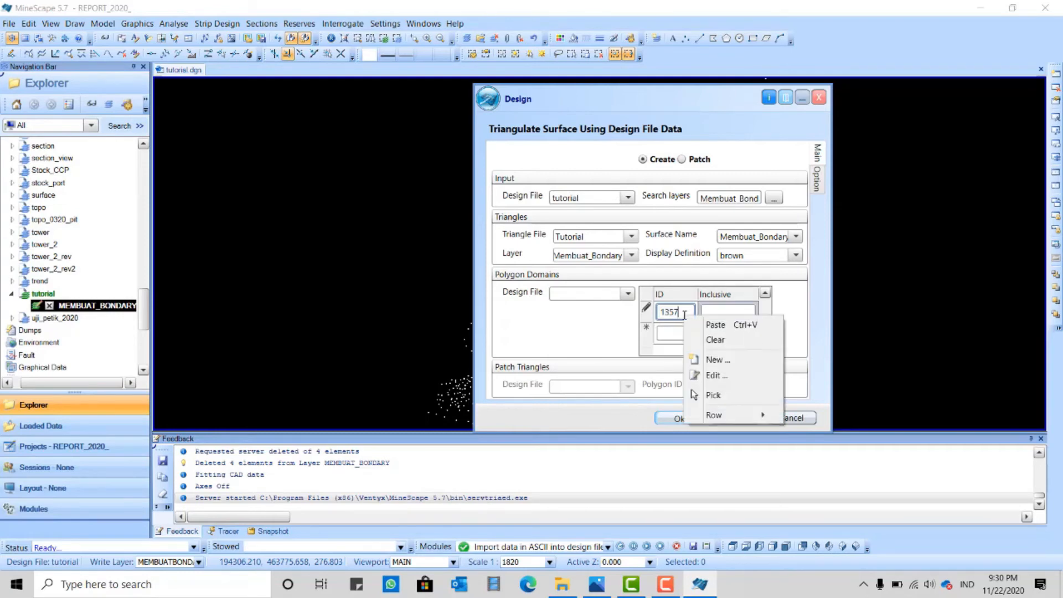
click(687, 312)
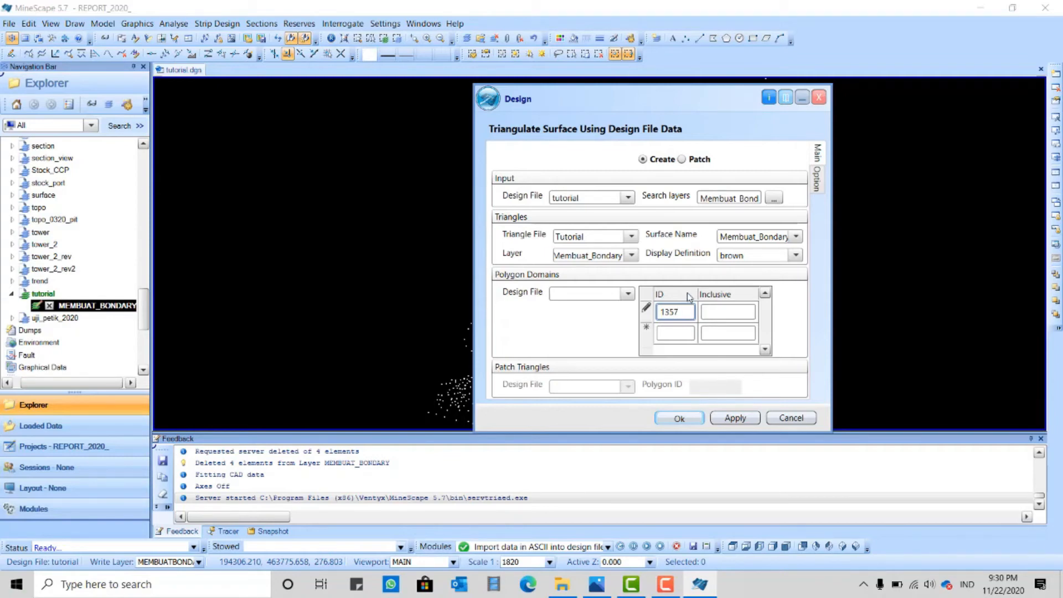
key(Escape)
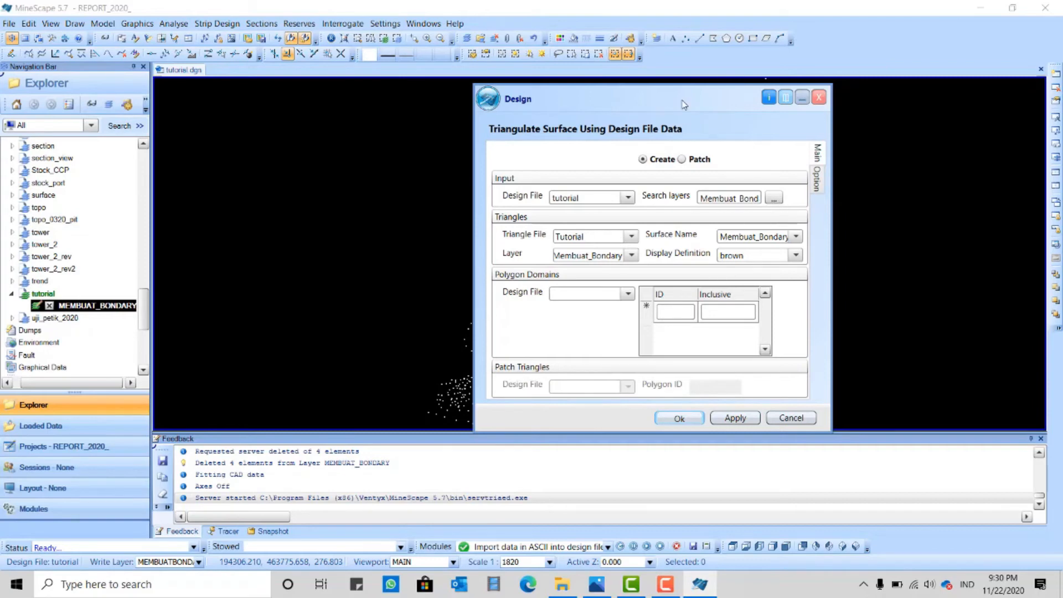
Step: Set the design file for the boundary polygon output to tutorial in the triangulation options
drag(684, 104, 858, 103)
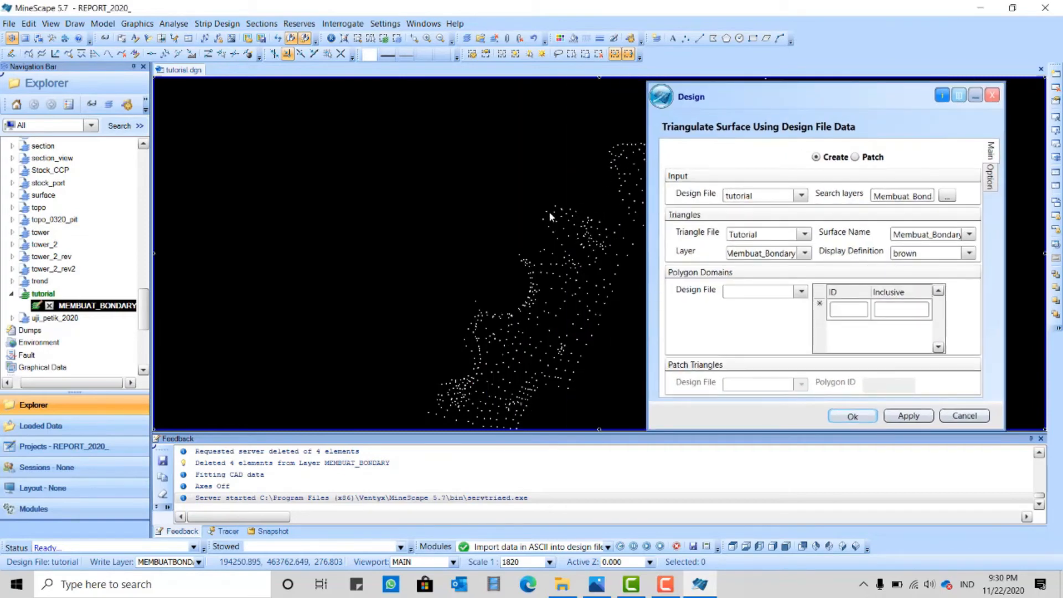
drag(705, 91, 330, 91)
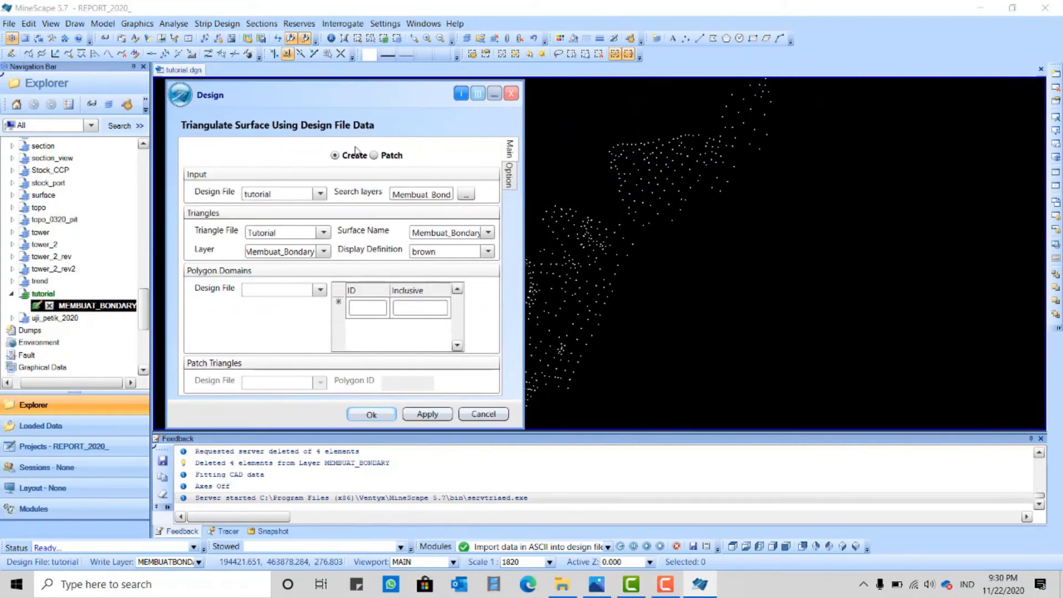
click(506, 178)
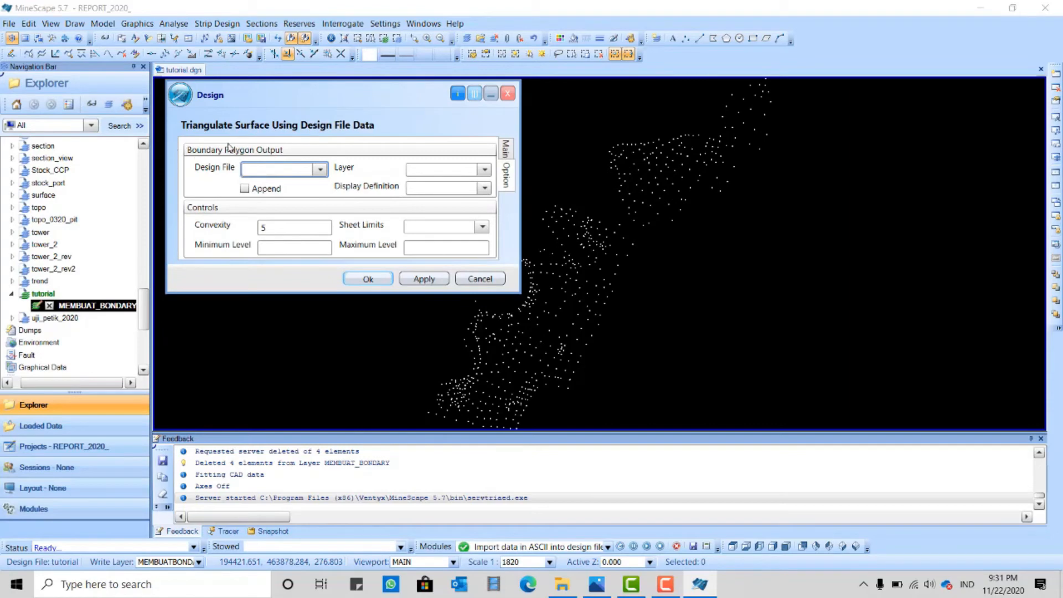
click(320, 169)
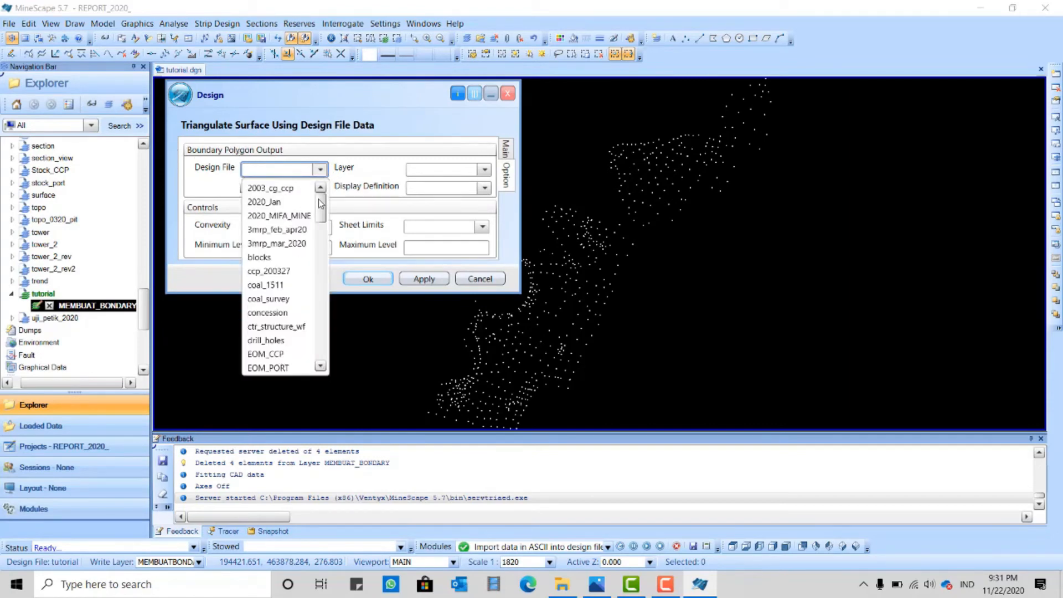
drag(319, 212, 323, 361)
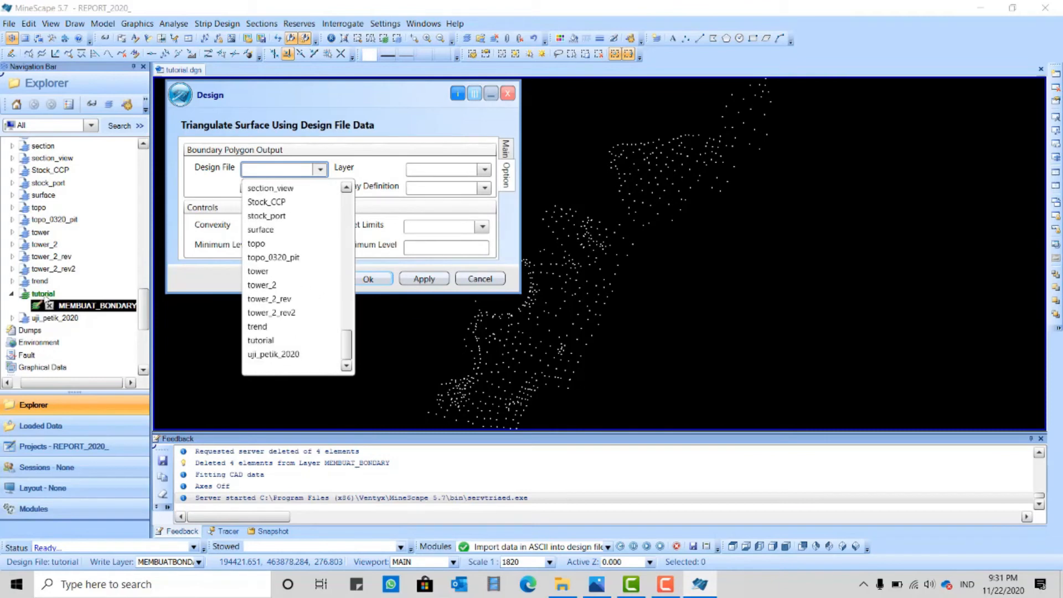
click(265, 340)
click(431, 173)
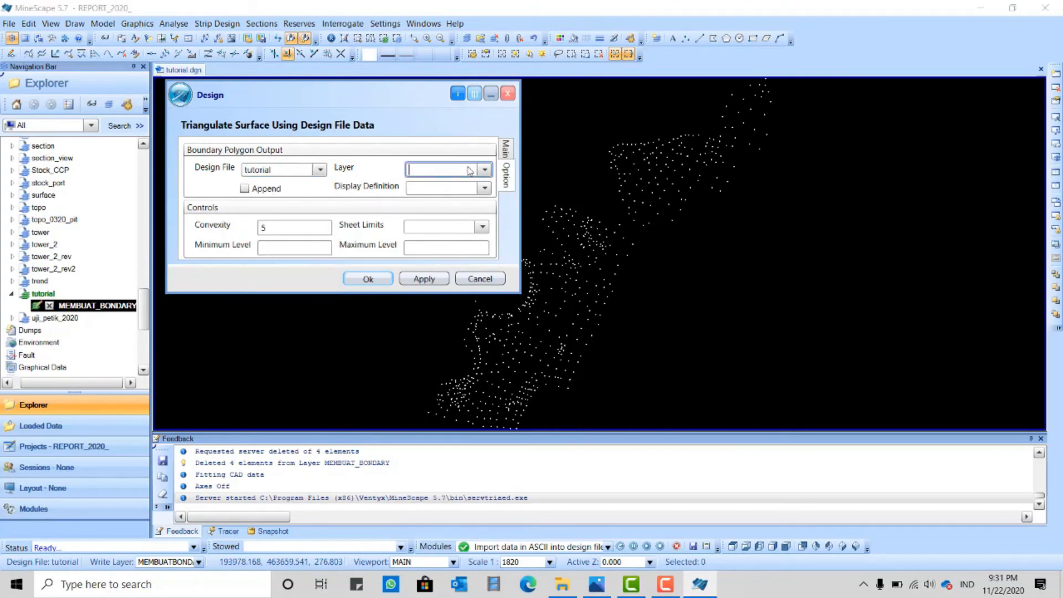
click(485, 170)
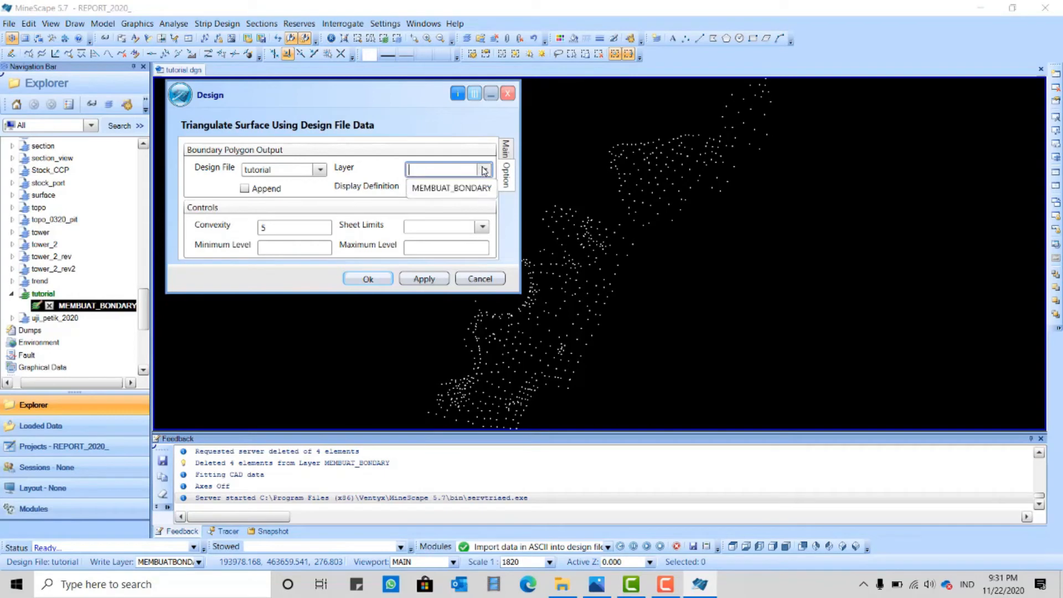
click(446, 171)
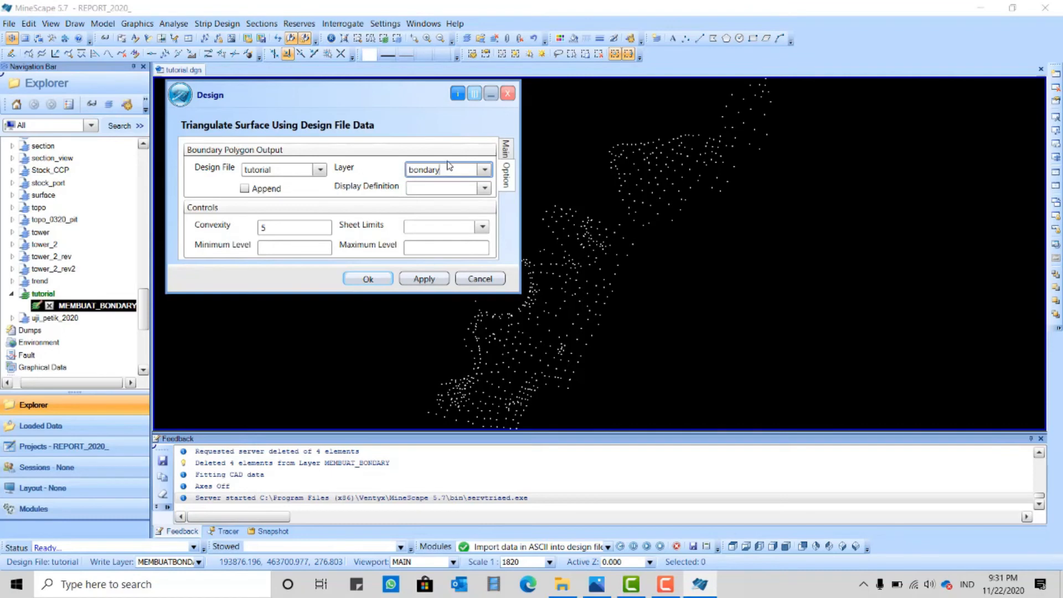
key(BackSpace)
key(BackSpace)
key(BackSpace)
key(BackSpace)
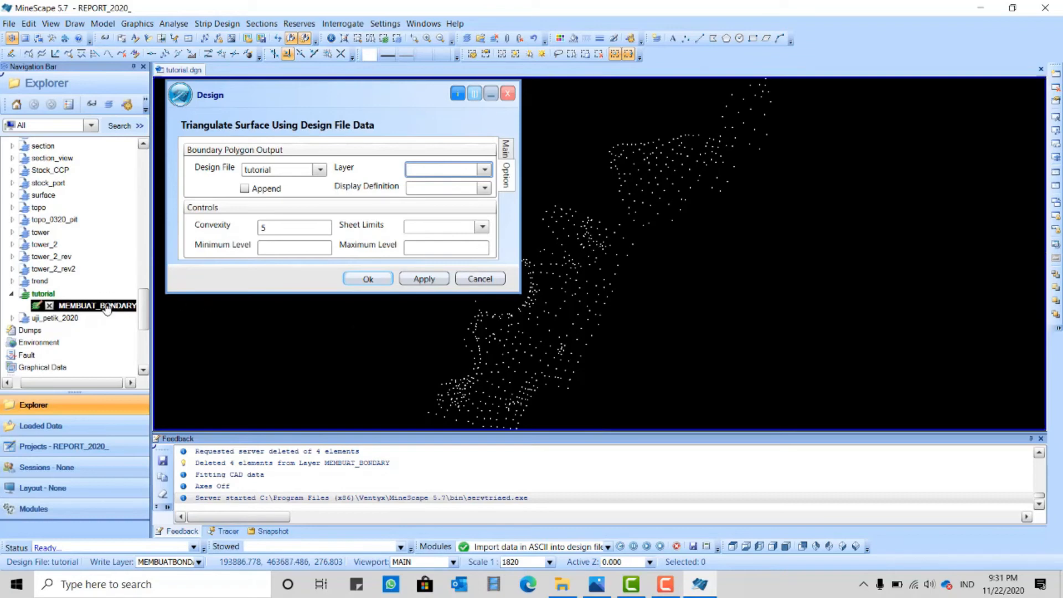
Step: Choose MEMBUAT_BONDARY as the boundary polygon's output layer and enable appending to it
click(484, 169)
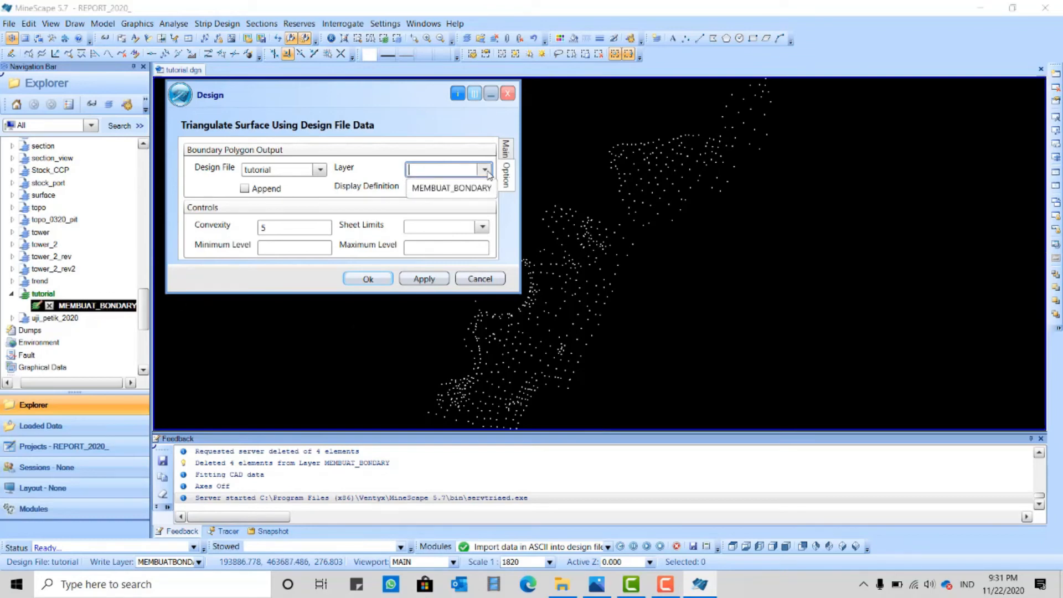
click(437, 189)
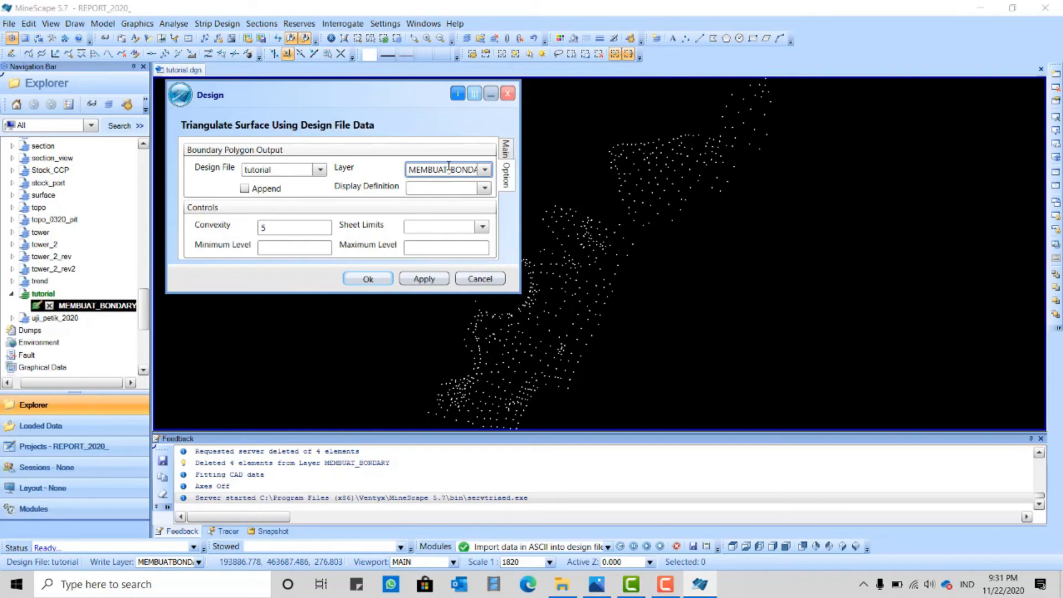
click(254, 191)
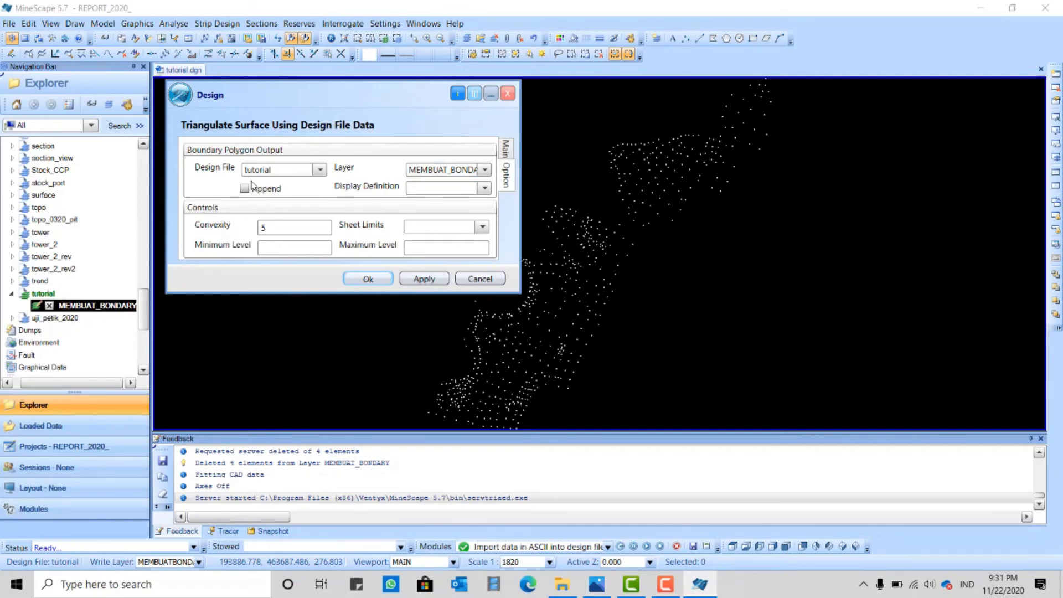
click(720, 128)
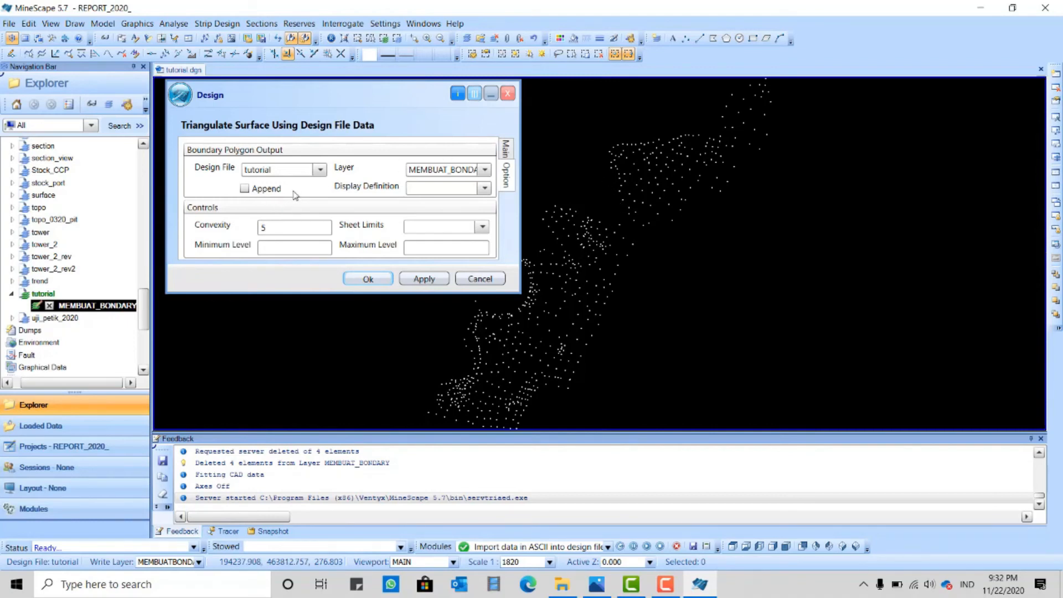
click(259, 191)
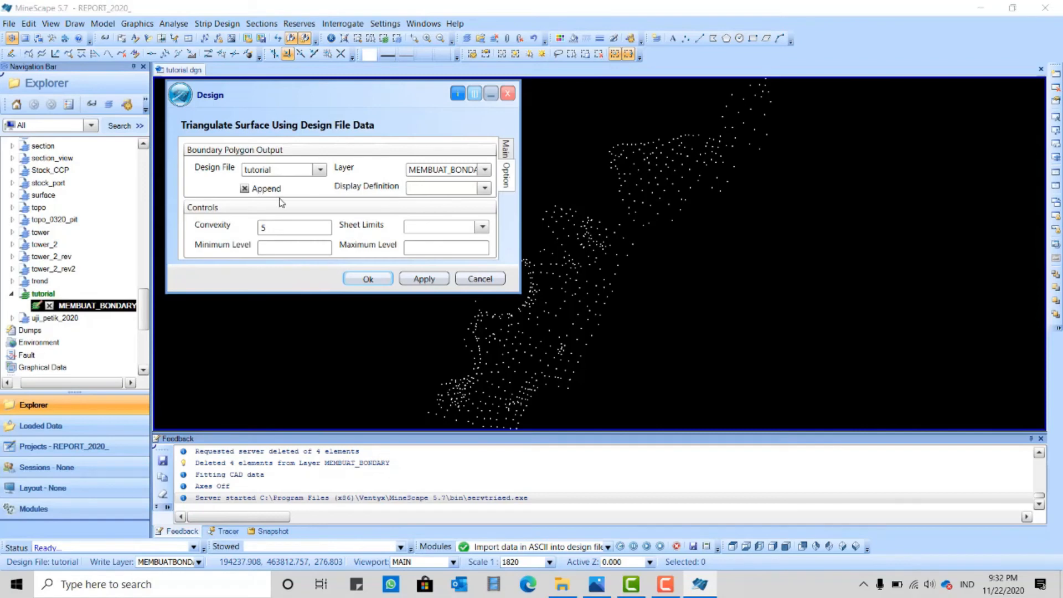
Step: Run the triangulation to generate the boundary polygon around the points and close the triangulation form
click(606, 198)
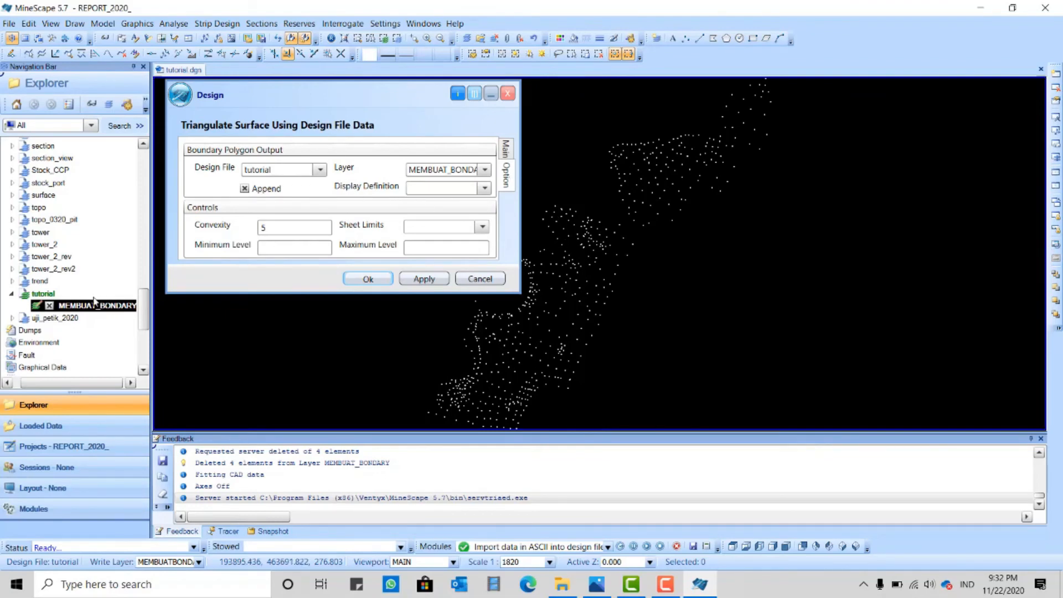
click(425, 281)
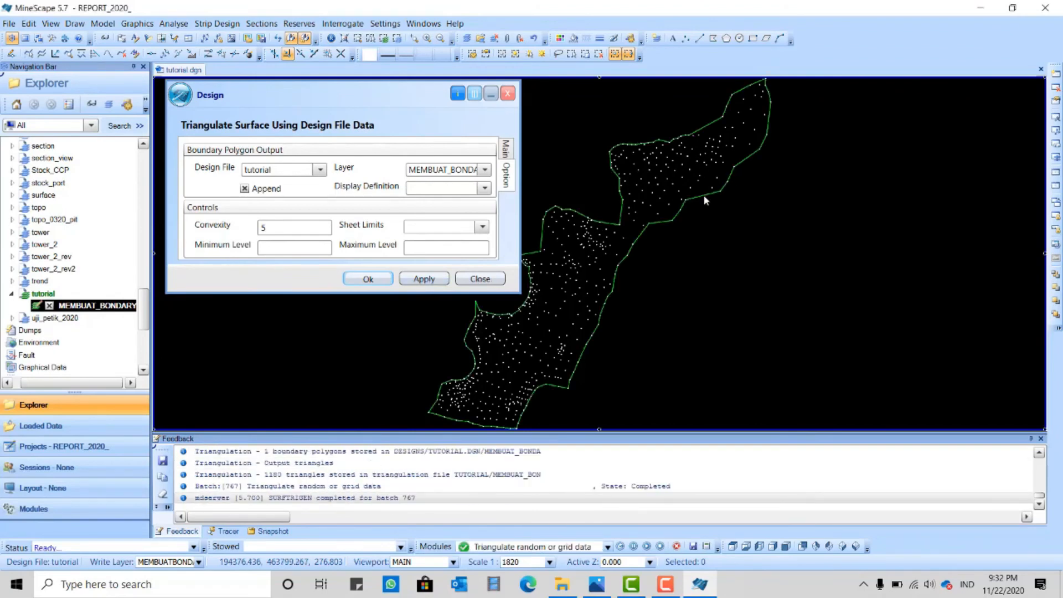
click(480, 279)
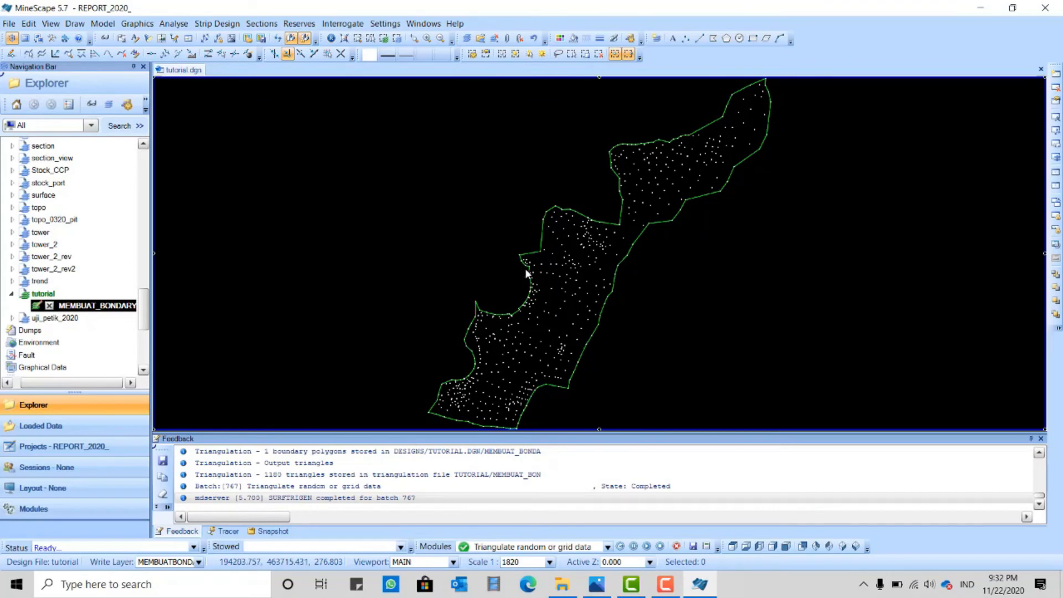
Step: Examine the generated boundary polygon closely along the upper edge of the survey points
scroll(526, 270, down, 1)
scroll(549, 256, up, 2)
scroll(572, 270, down, 1)
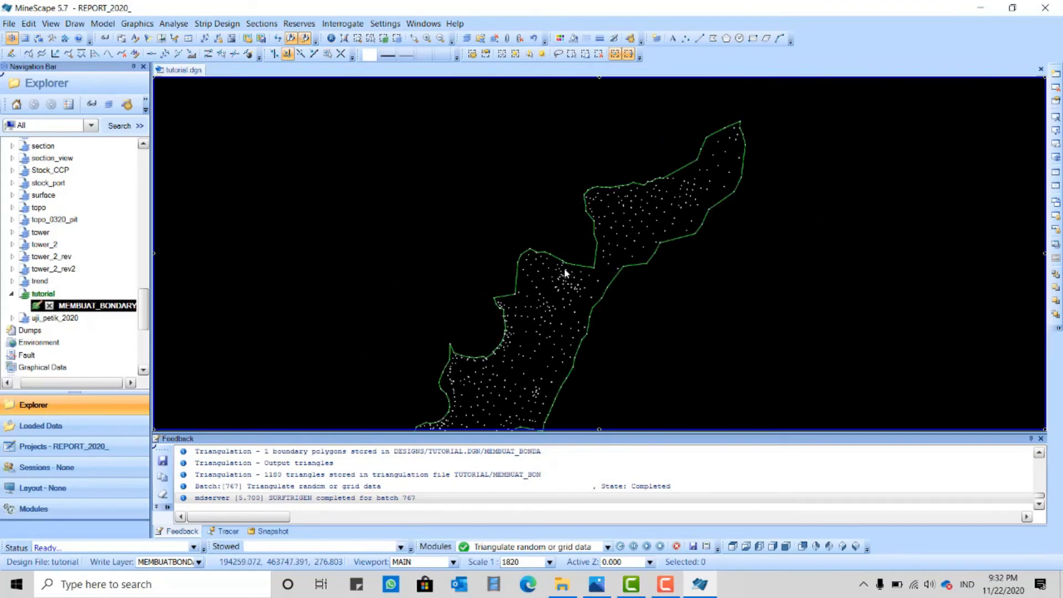
scroll(709, 141, up, 2)
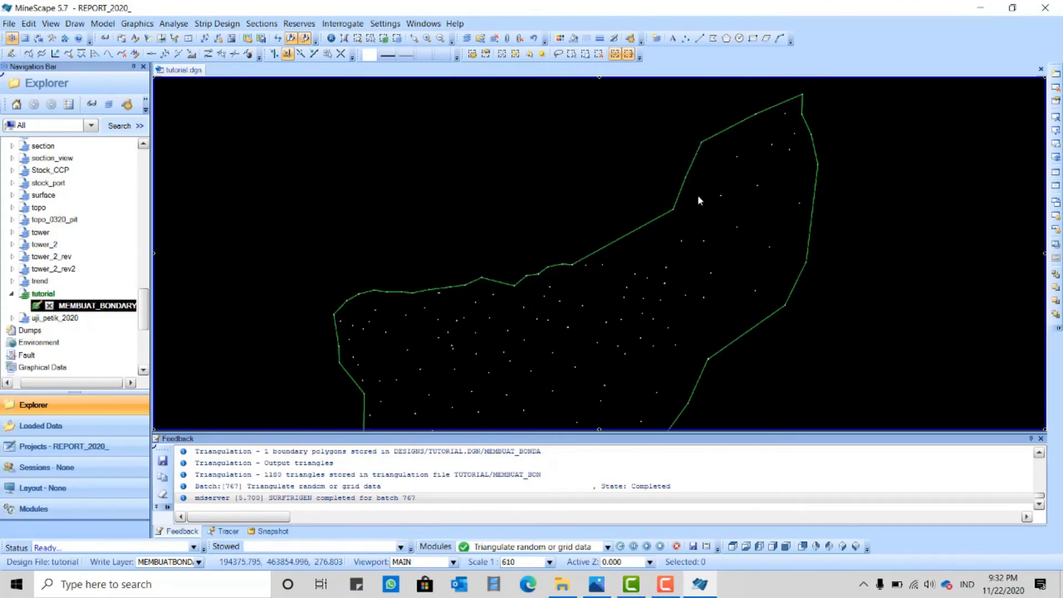
middle_drag(698, 199, 674, 220)
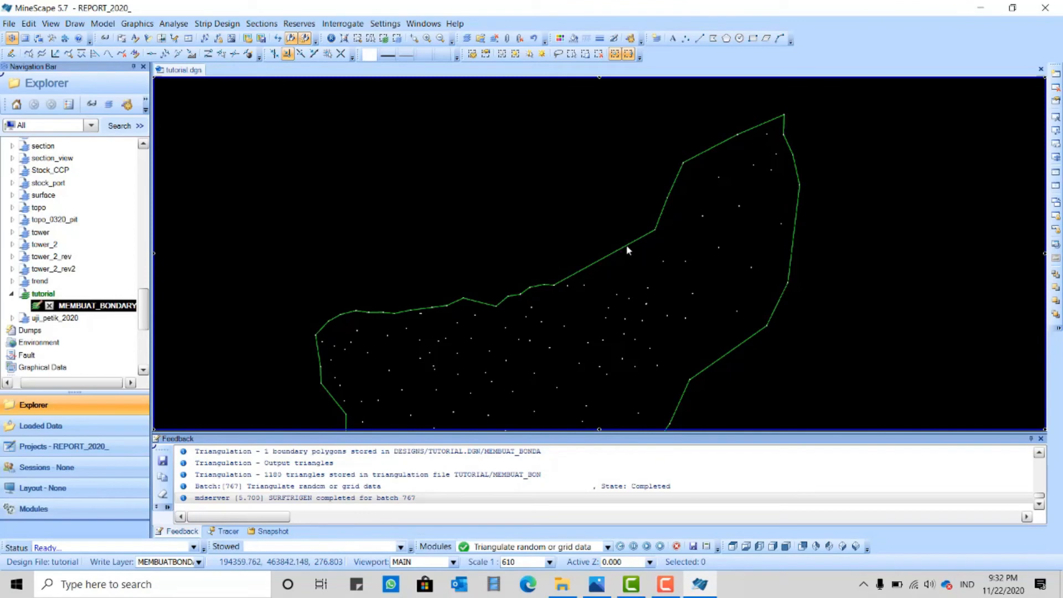
scroll(611, 274, up, 2)
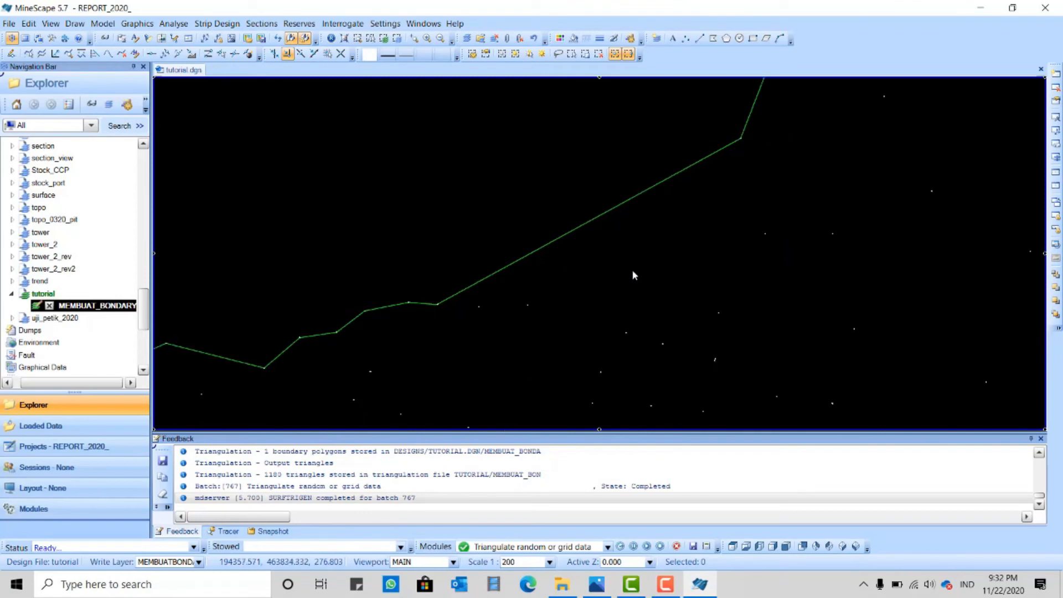
Step: Insert six vertices into the long straight boundary segment at the upper edge, snapping each to successive survey points so the outline follows them
middle_drag(652, 263, 602, 283)
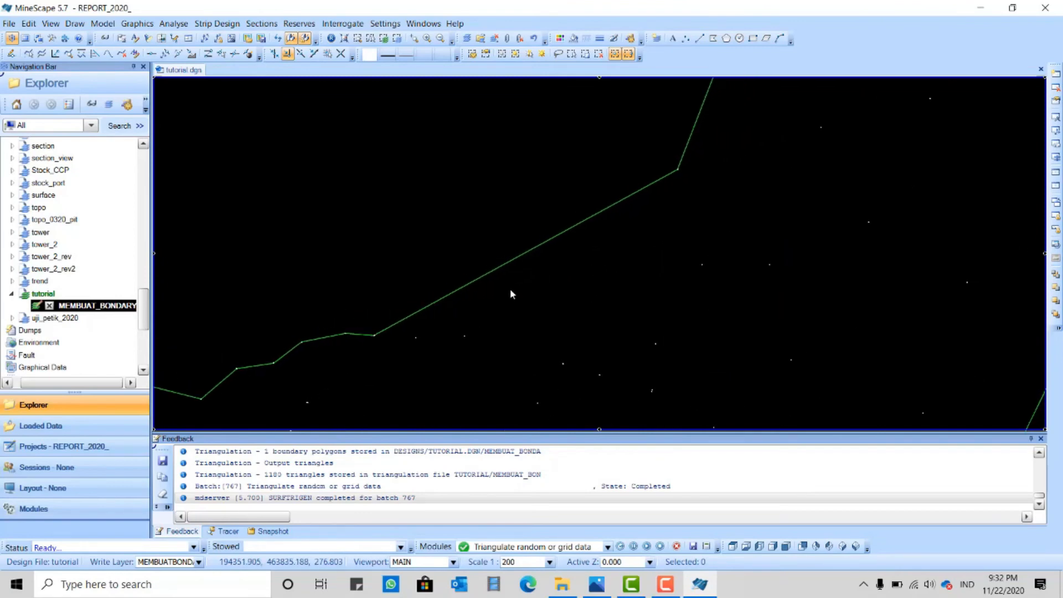
scroll(510, 293, down, 2)
scroll(522, 309, up, 2)
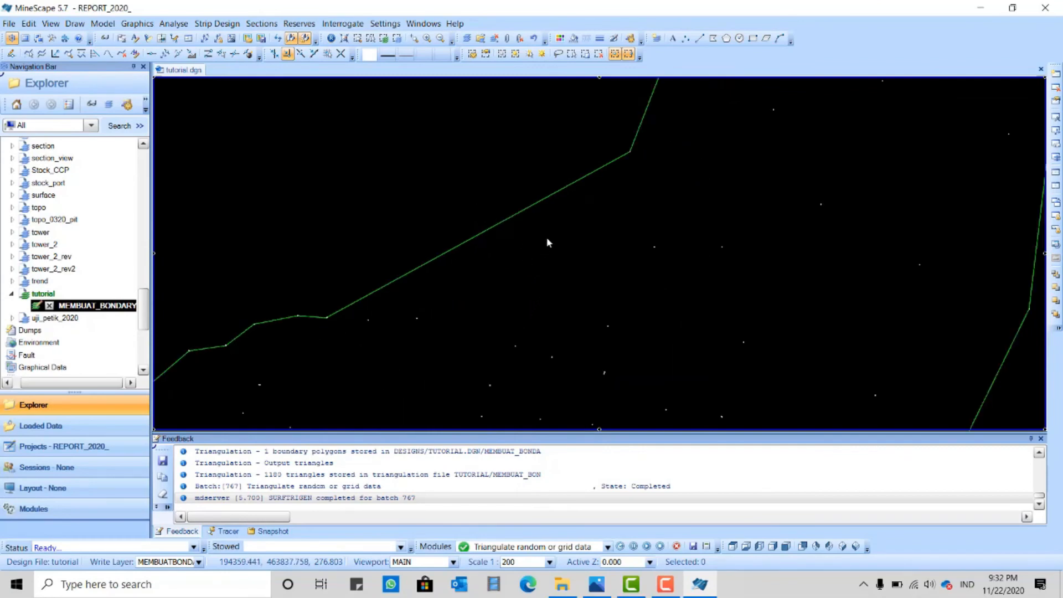
middle_drag(547, 243, 590, 260)
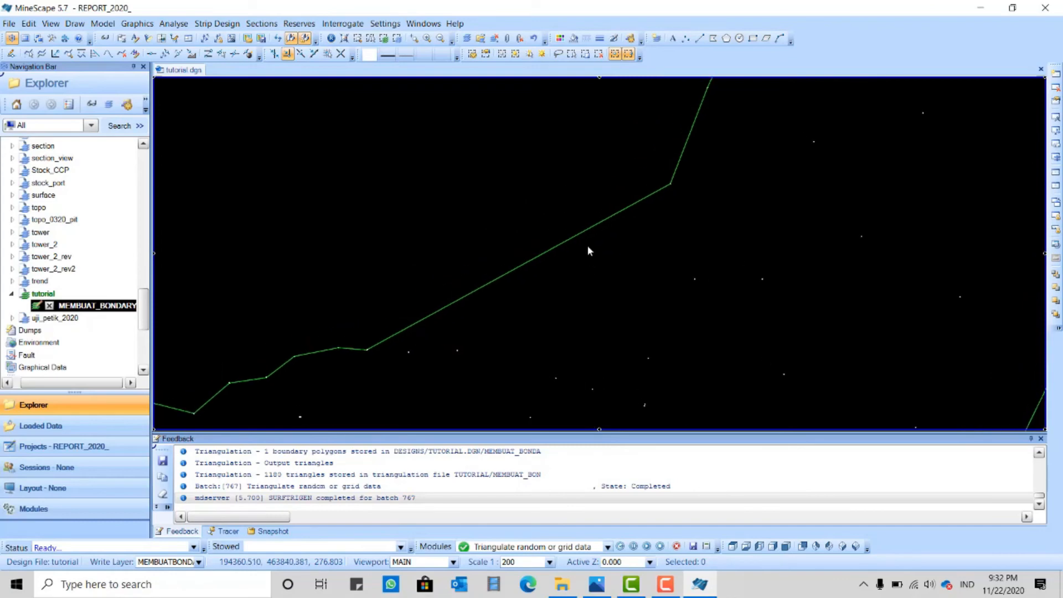
key(i)
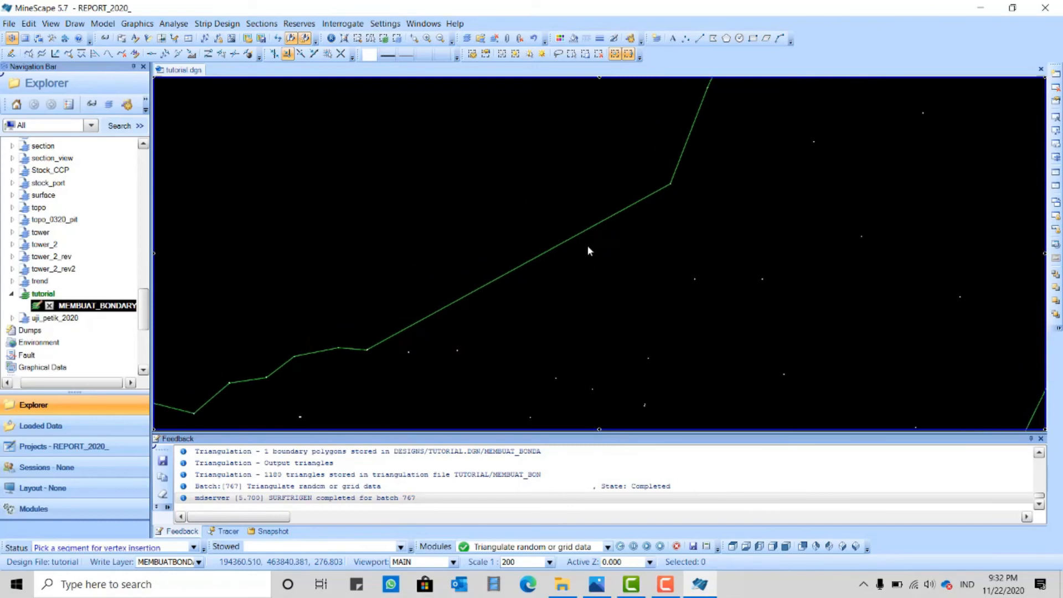
click(548, 250)
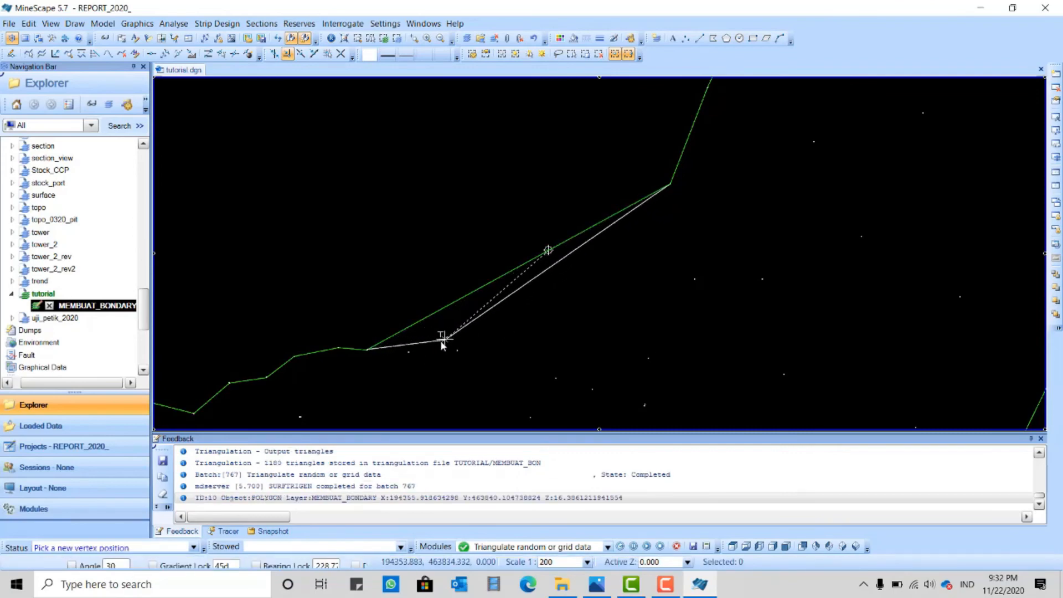
click(408, 351)
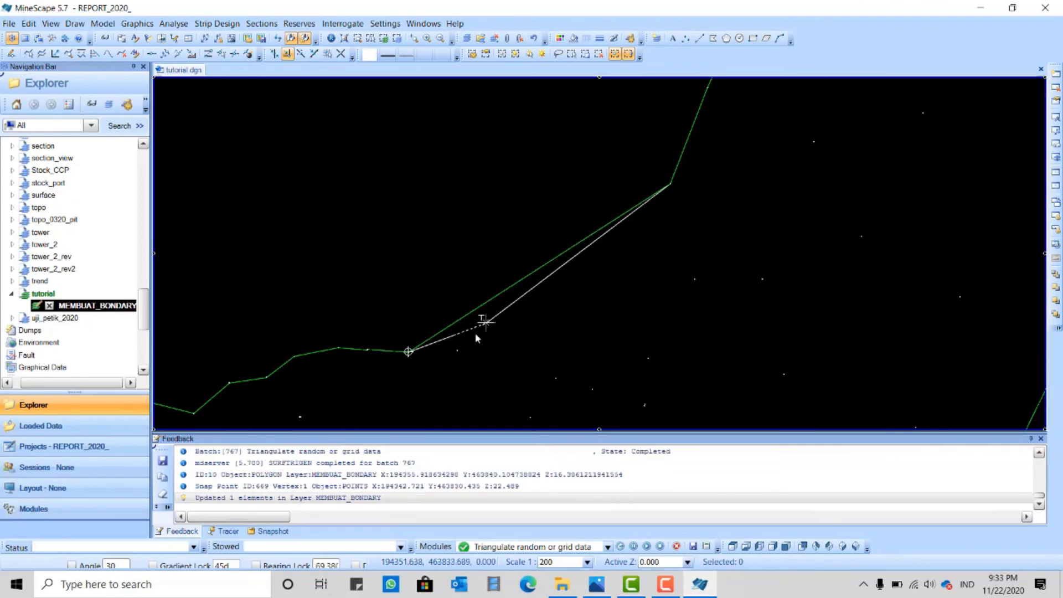
click(457, 350)
click(558, 379)
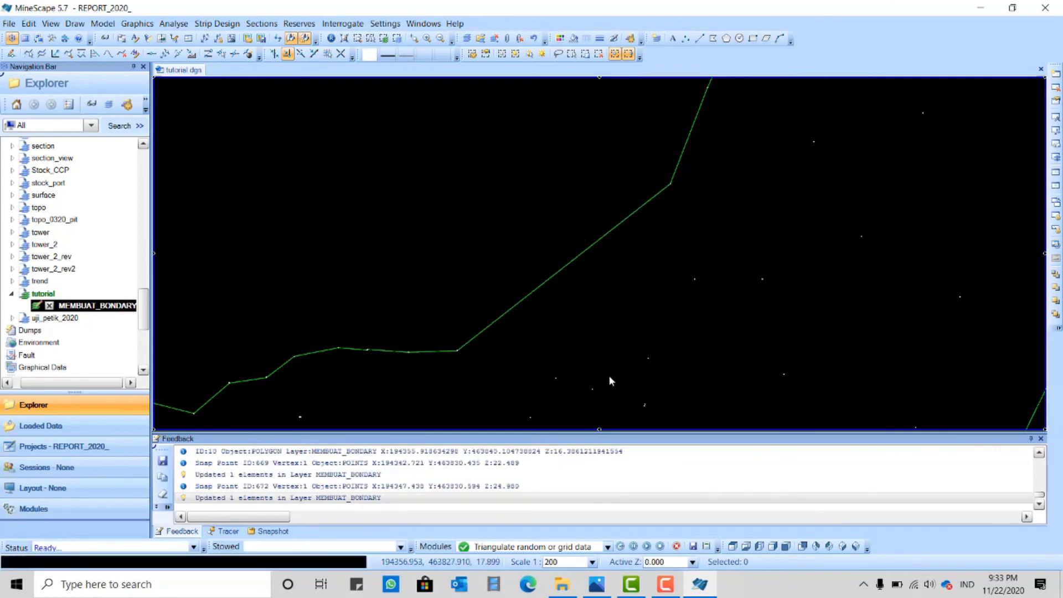
click(591, 389)
click(648, 357)
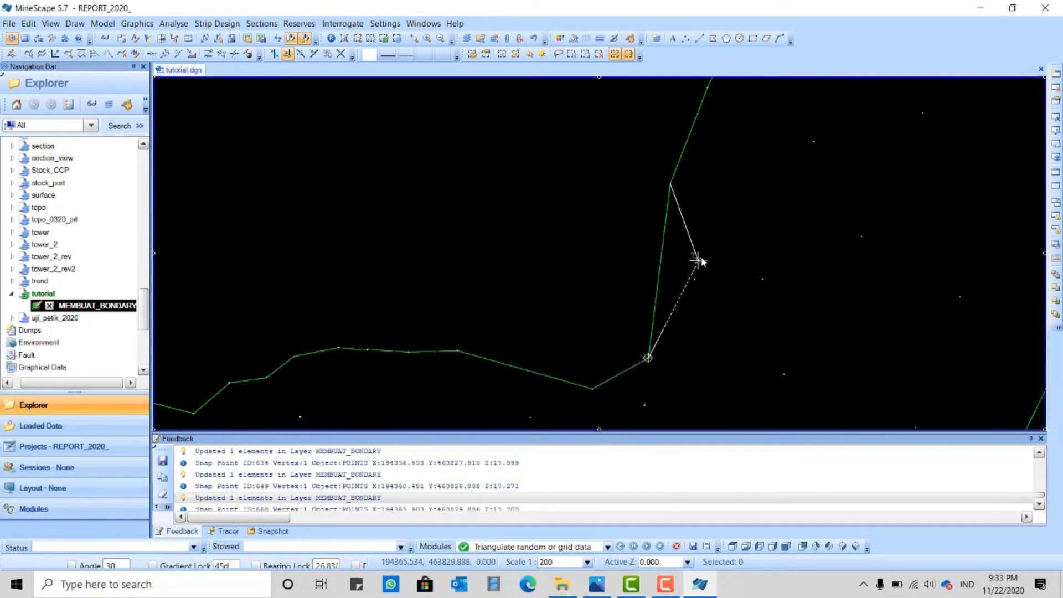
click(696, 280)
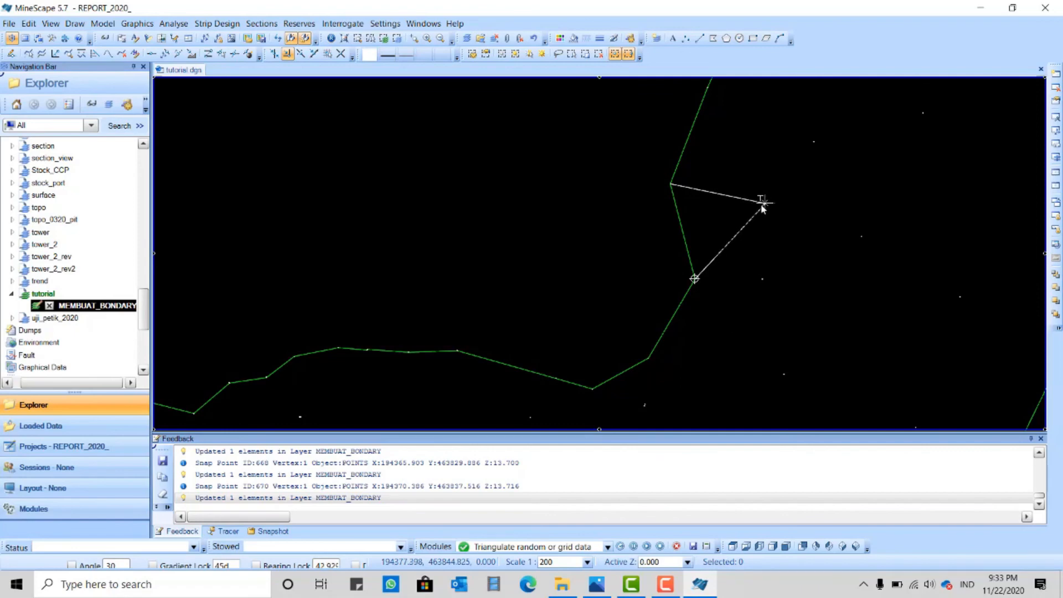
right_click(757, 206)
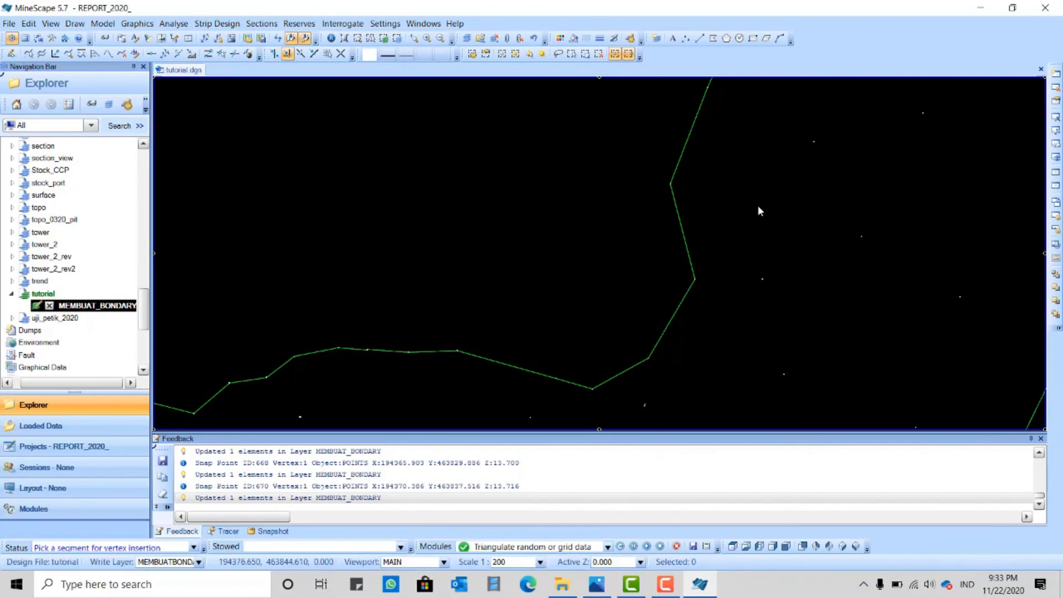
Step: Leave vertex insertion and examine the boundary polygon's outline against the survey points, from the middle bays down to the lower end
scroll(757, 205, down, 5)
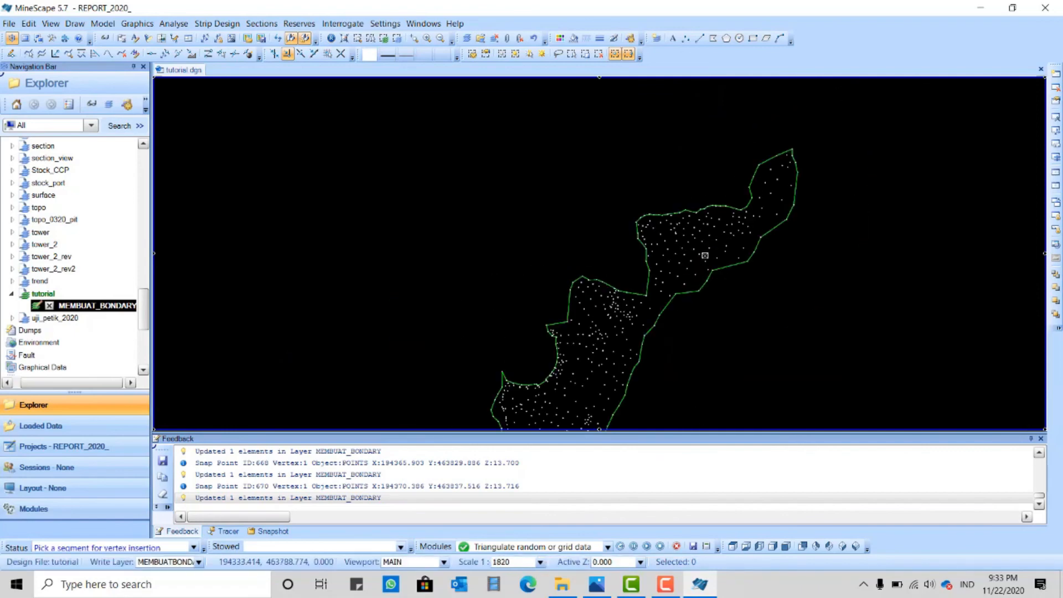
scroll(743, 191, up, 1)
scroll(648, 223, up, 2)
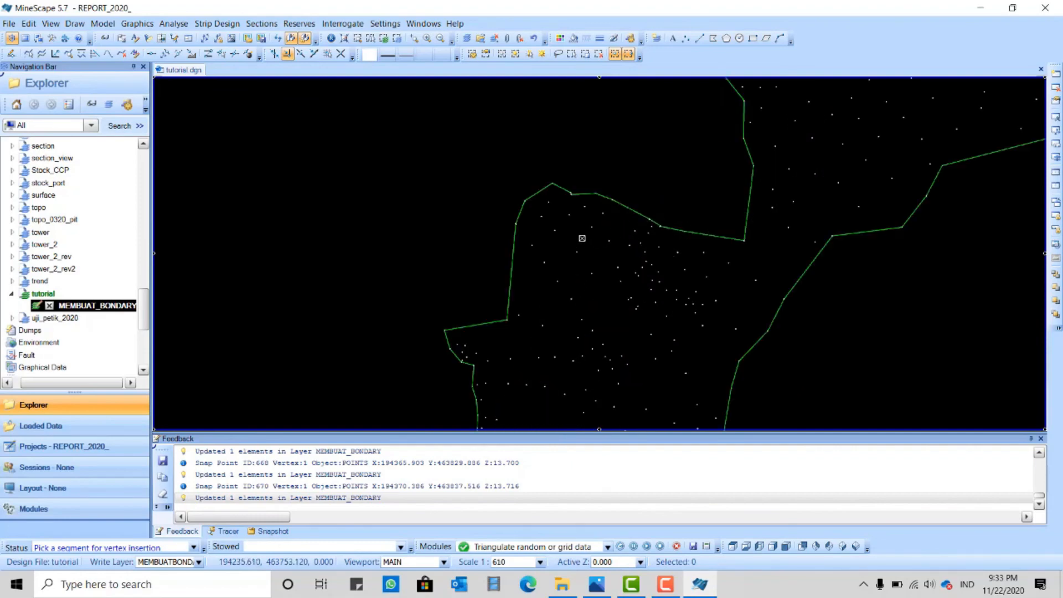
middle_drag(622, 266, 668, 155)
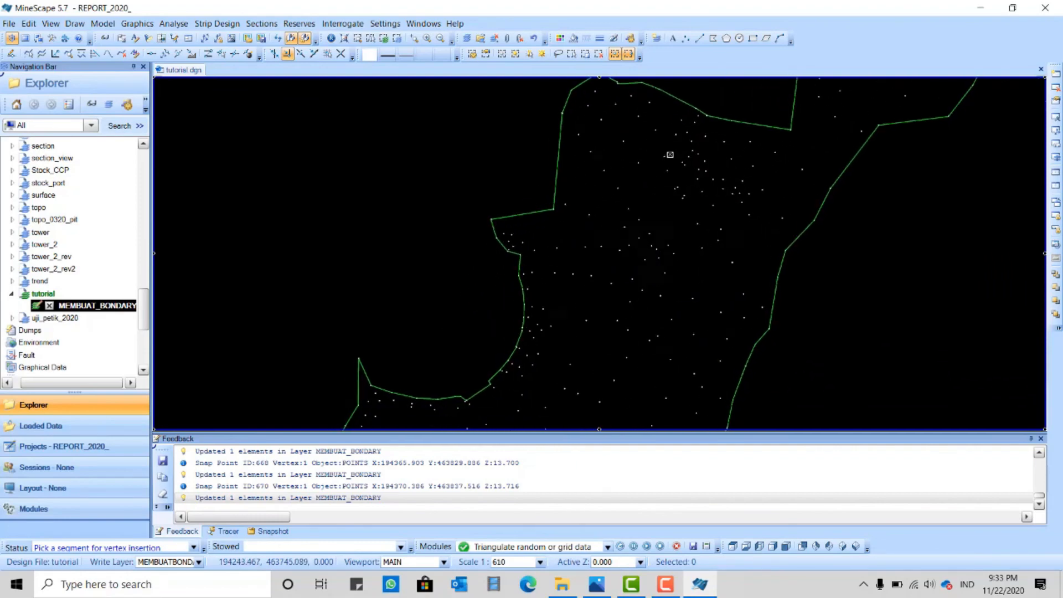
scroll(635, 190, down, 3)
scroll(577, 203, up, 3)
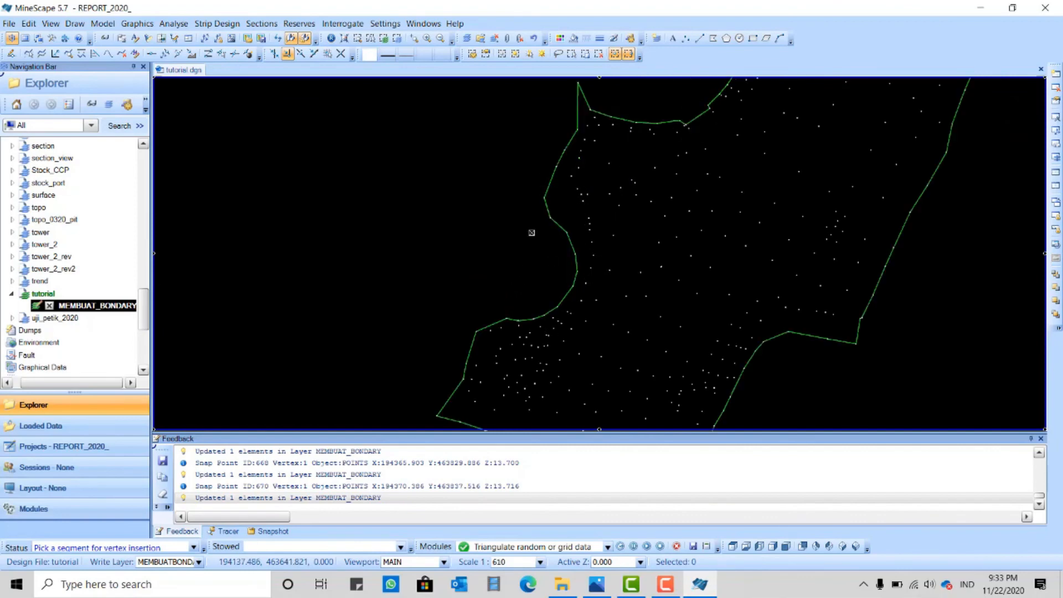
right_click(607, 203)
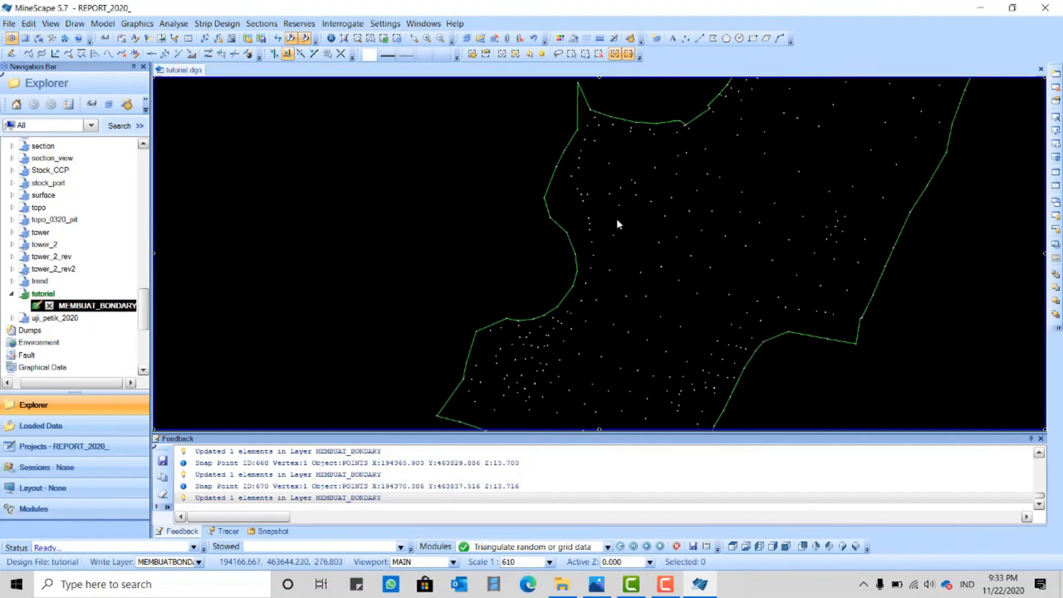
scroll(616, 218, down, 3)
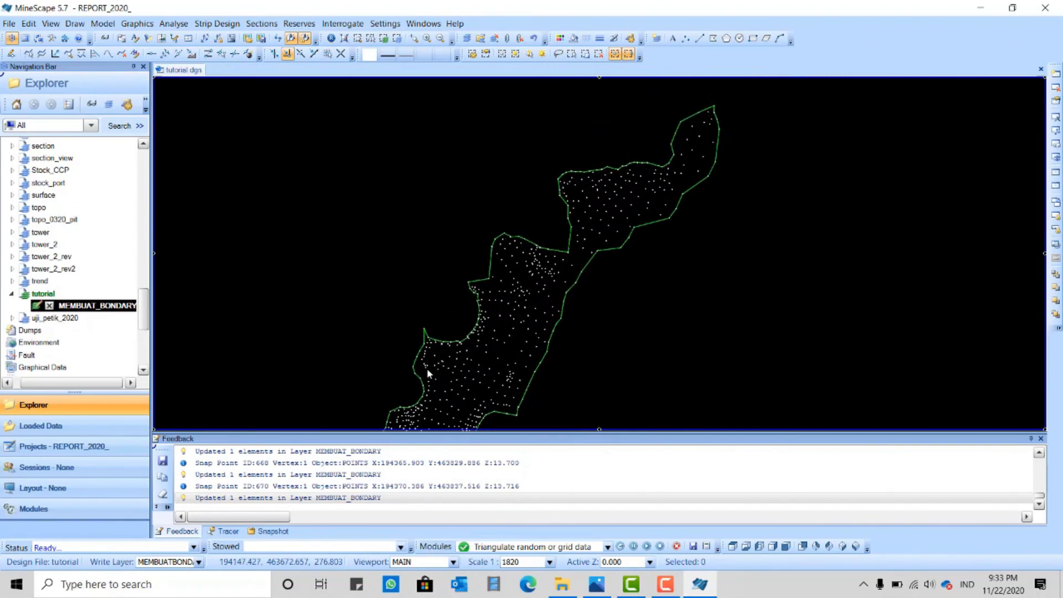
scroll(427, 367, up, 3)
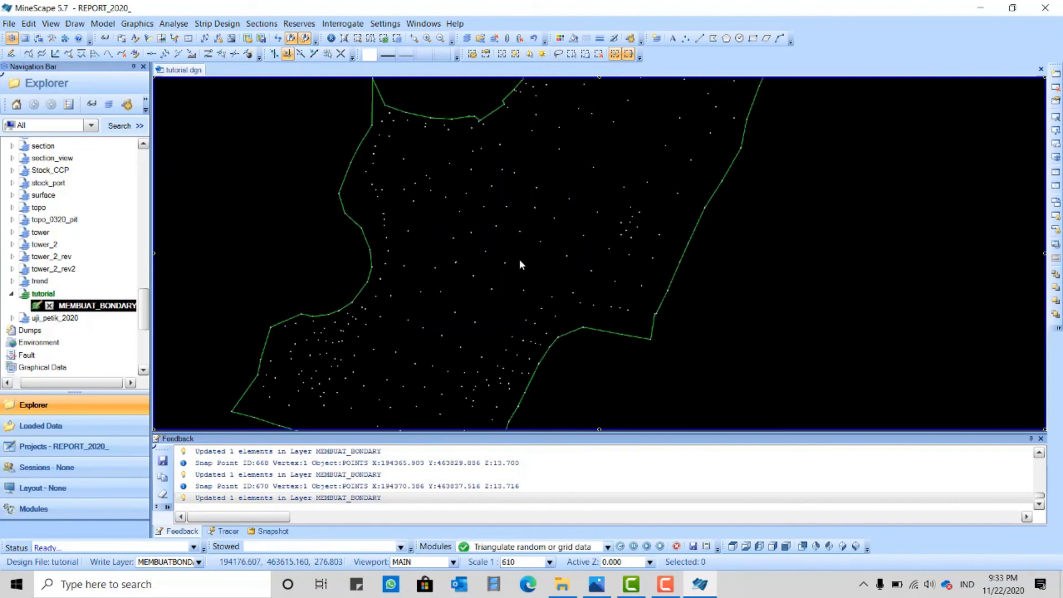
scroll(545, 231, down, 3)
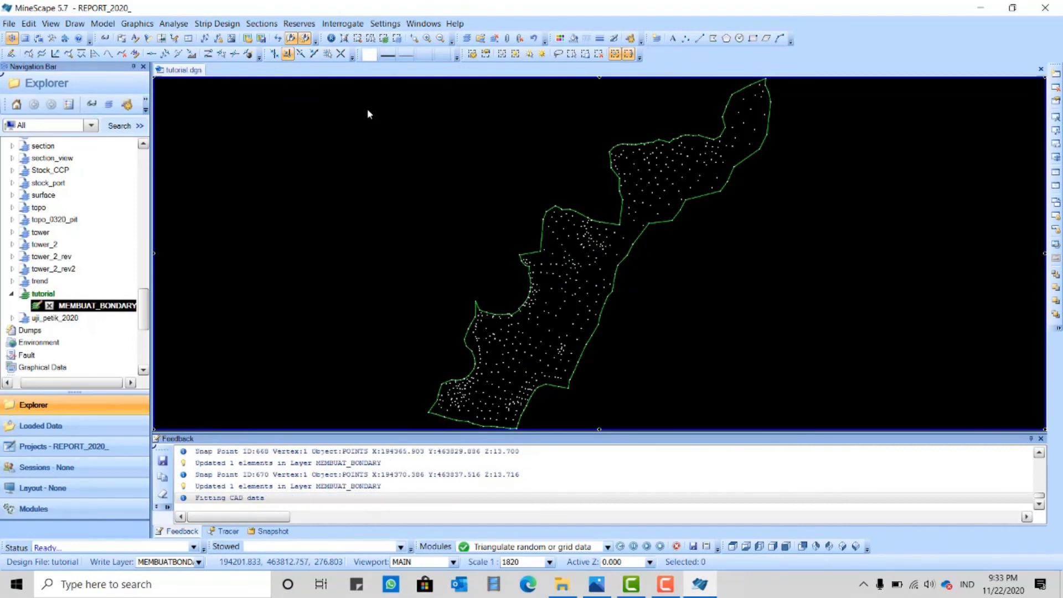
click(111, 28)
mouse_move(124, 54)
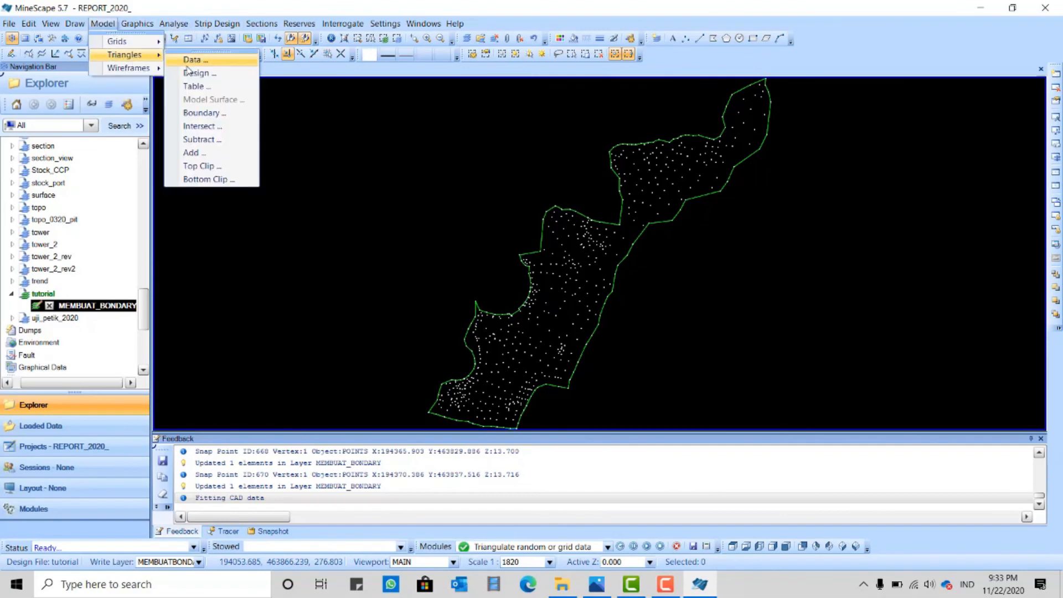
click(443, 133)
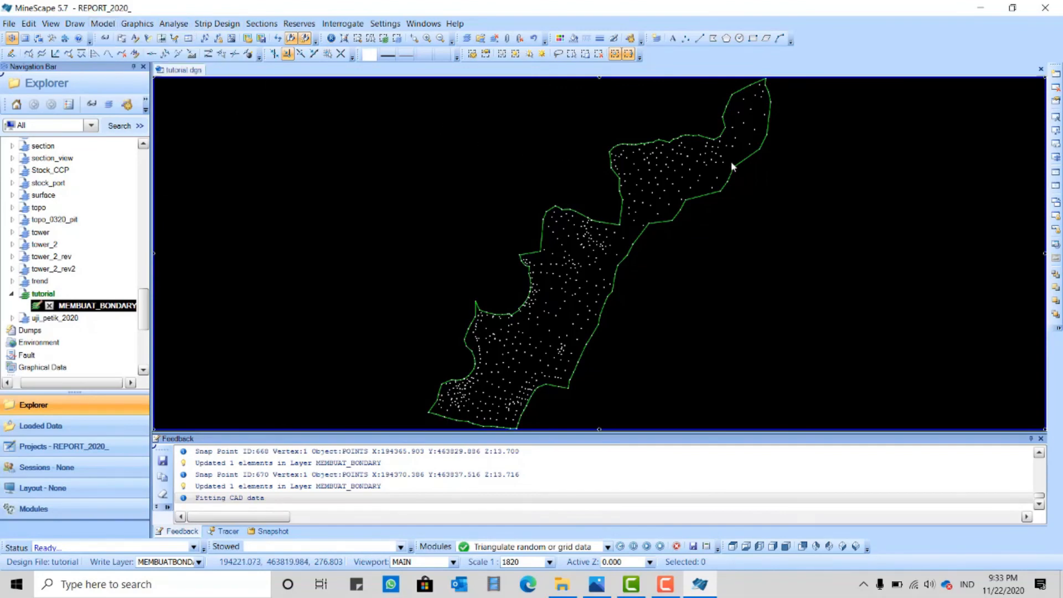